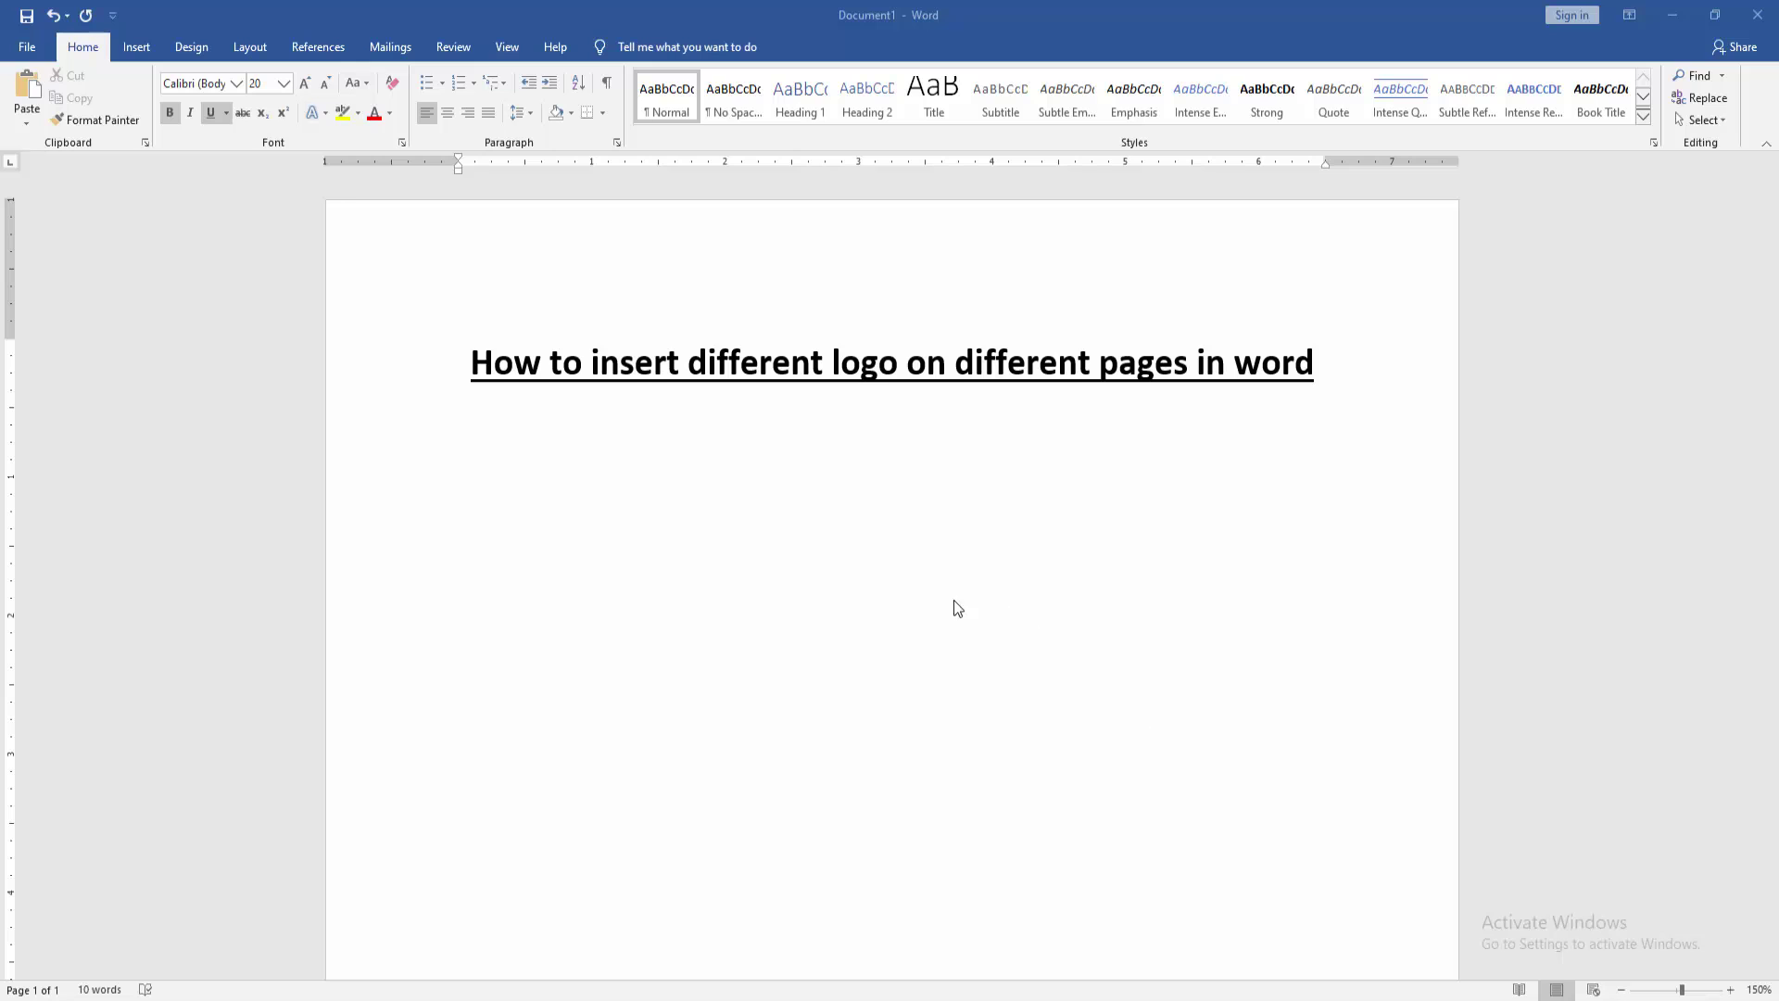
- Place the insertion point below the bold, underlined title on page one
left_click(932, 585)
scroll(929, 584, "down", 2, "ctrl")
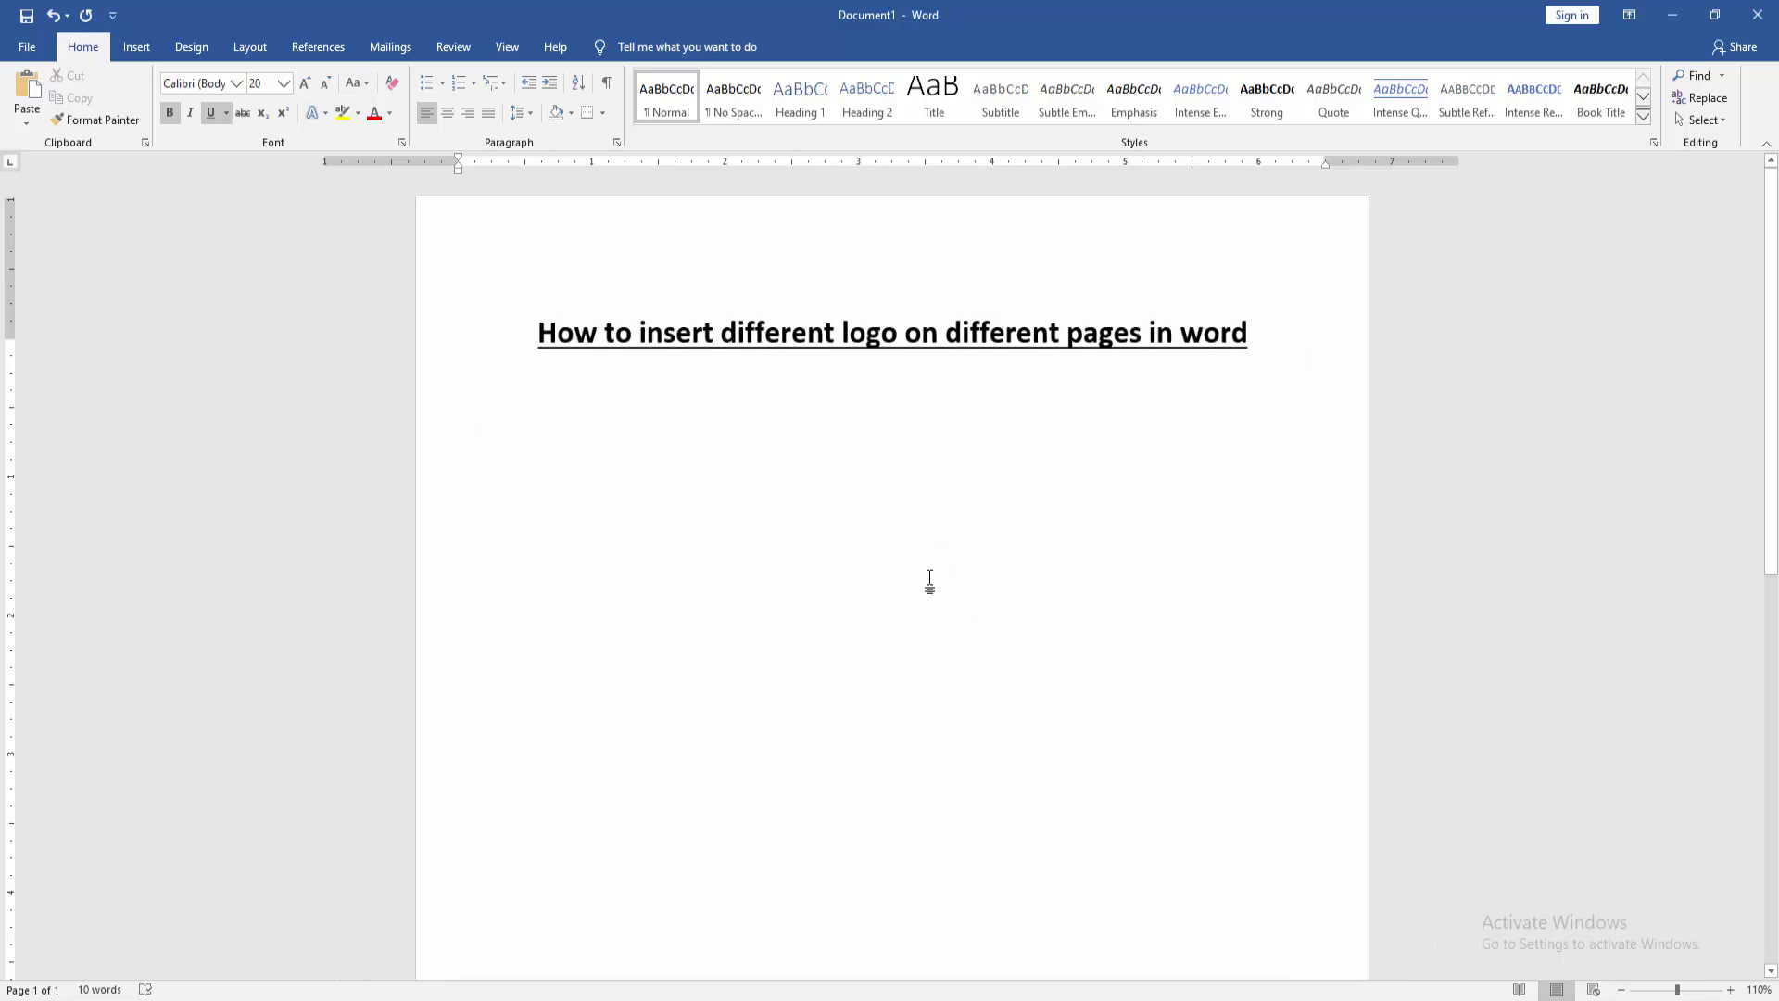
scroll(931, 586, "down", 6, "ctrl")
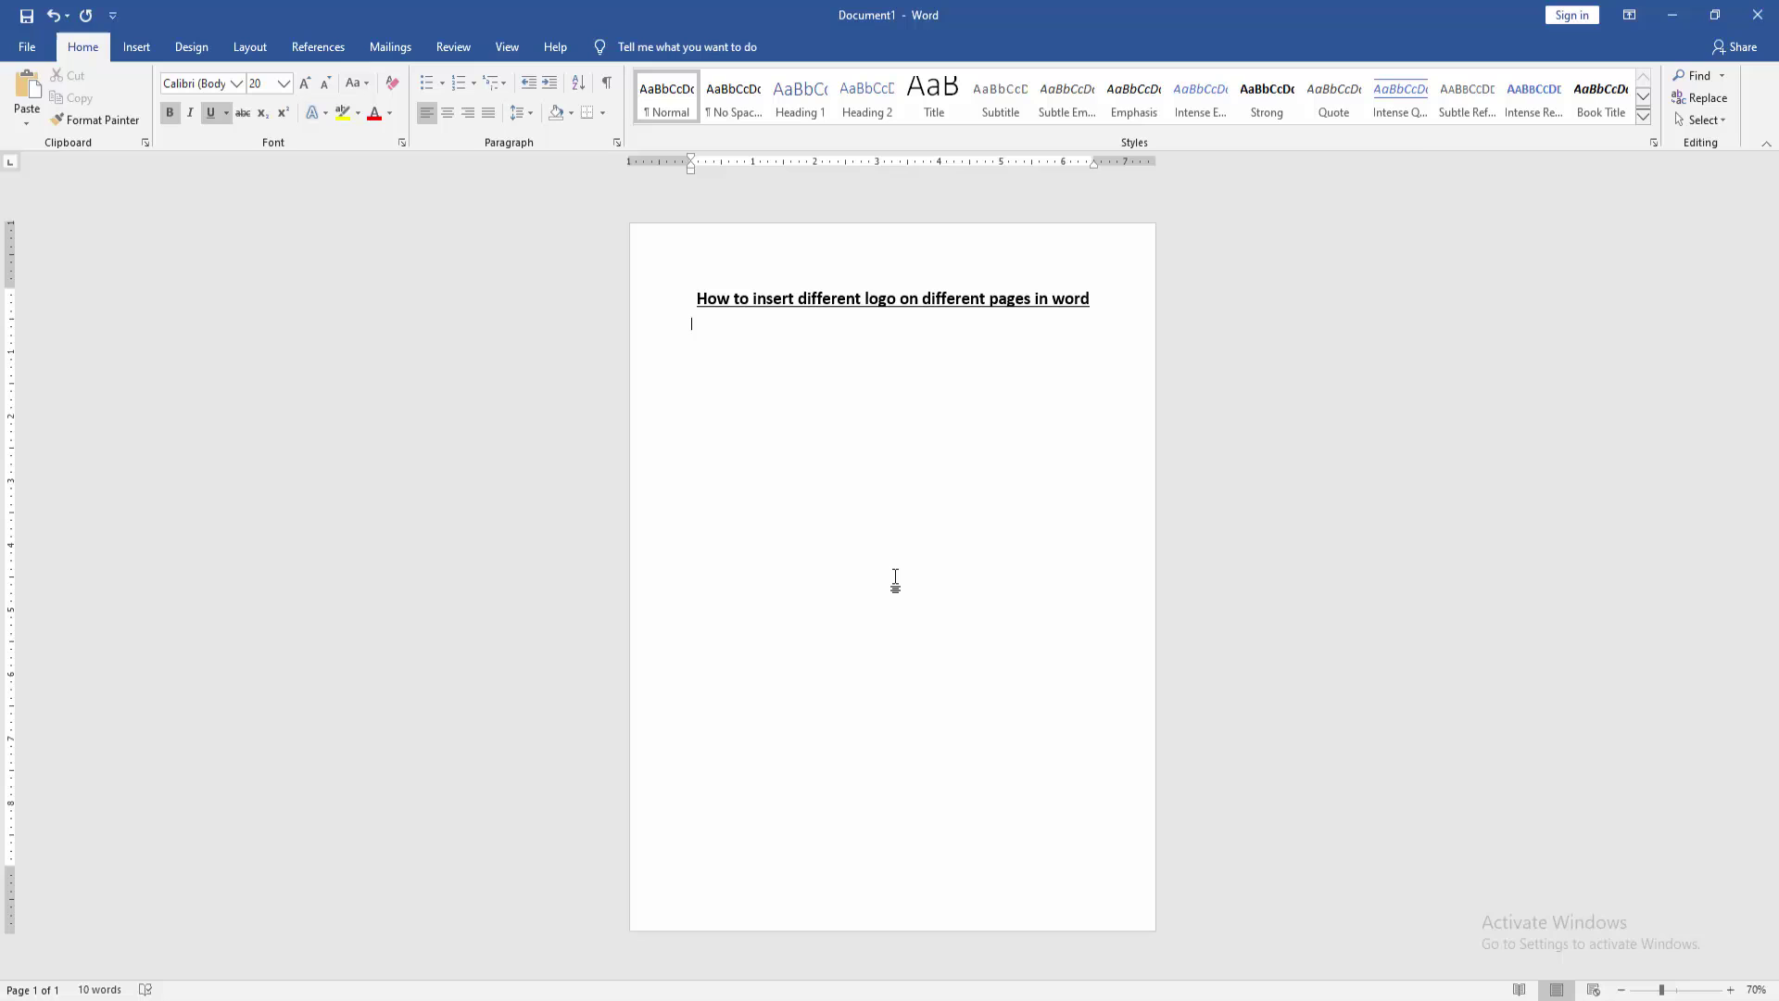
- Insert a Next Page section break after the title, creating a blank second page
key("ctrl+Return")
left_click(647, 371)
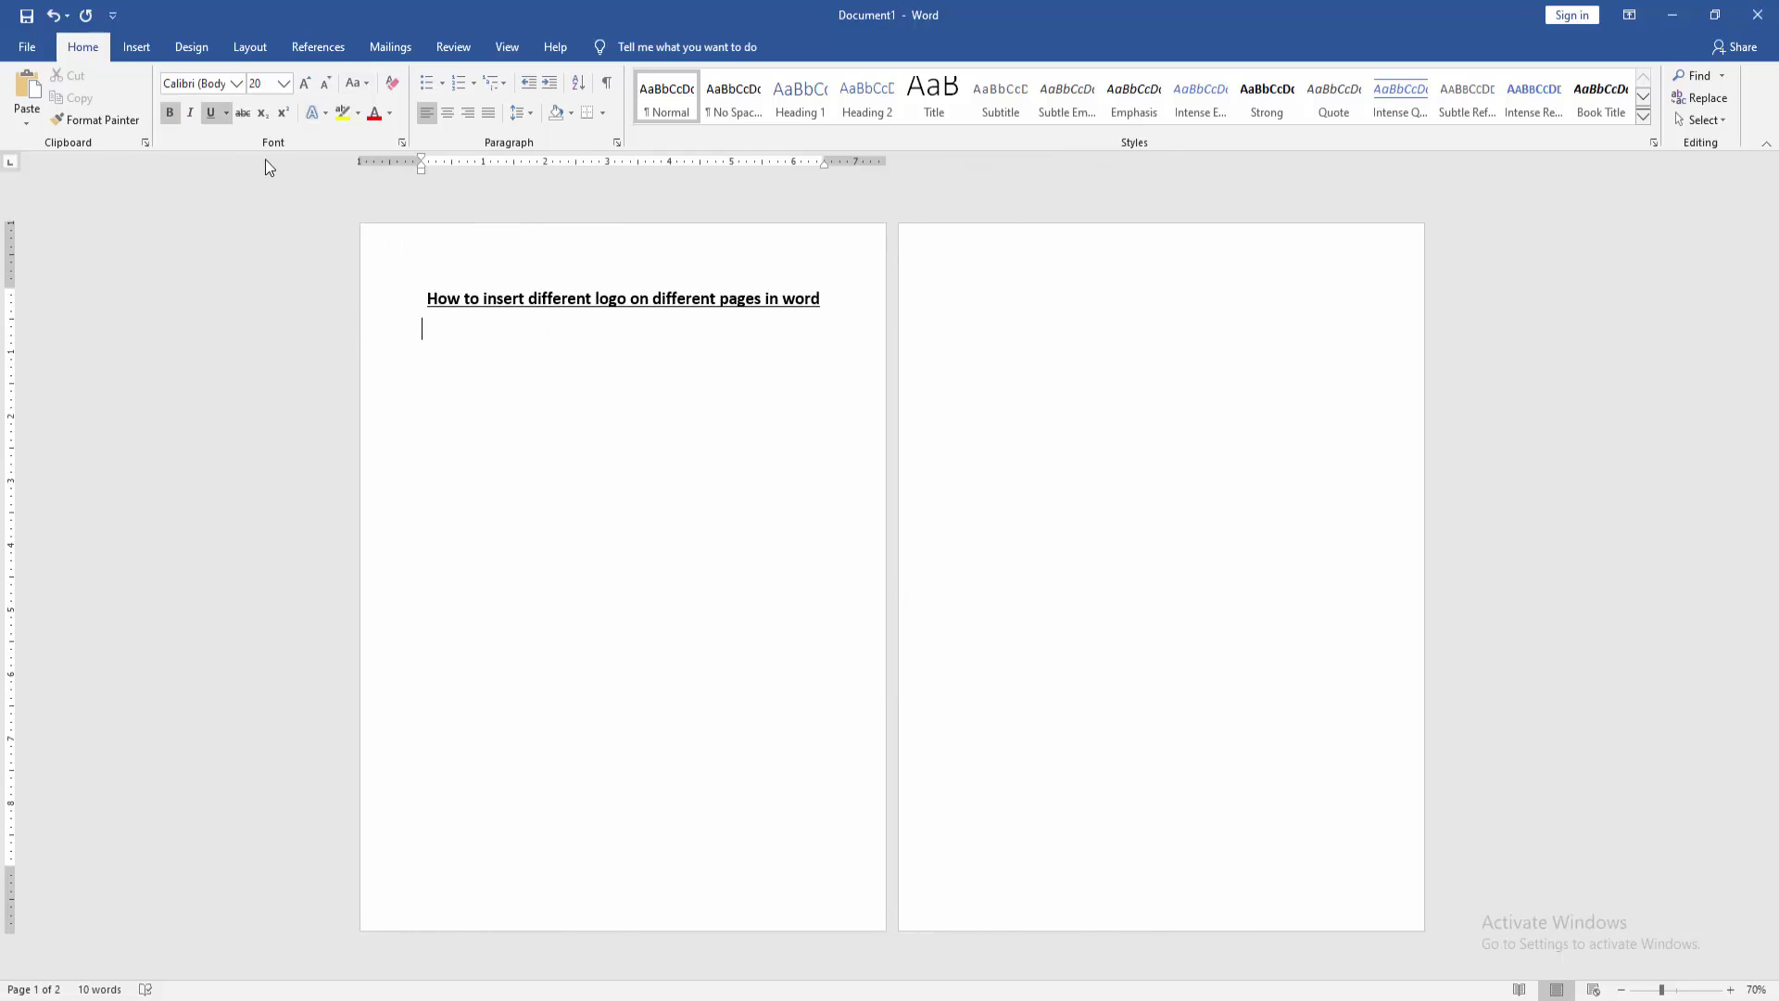
left_click(155, 44)
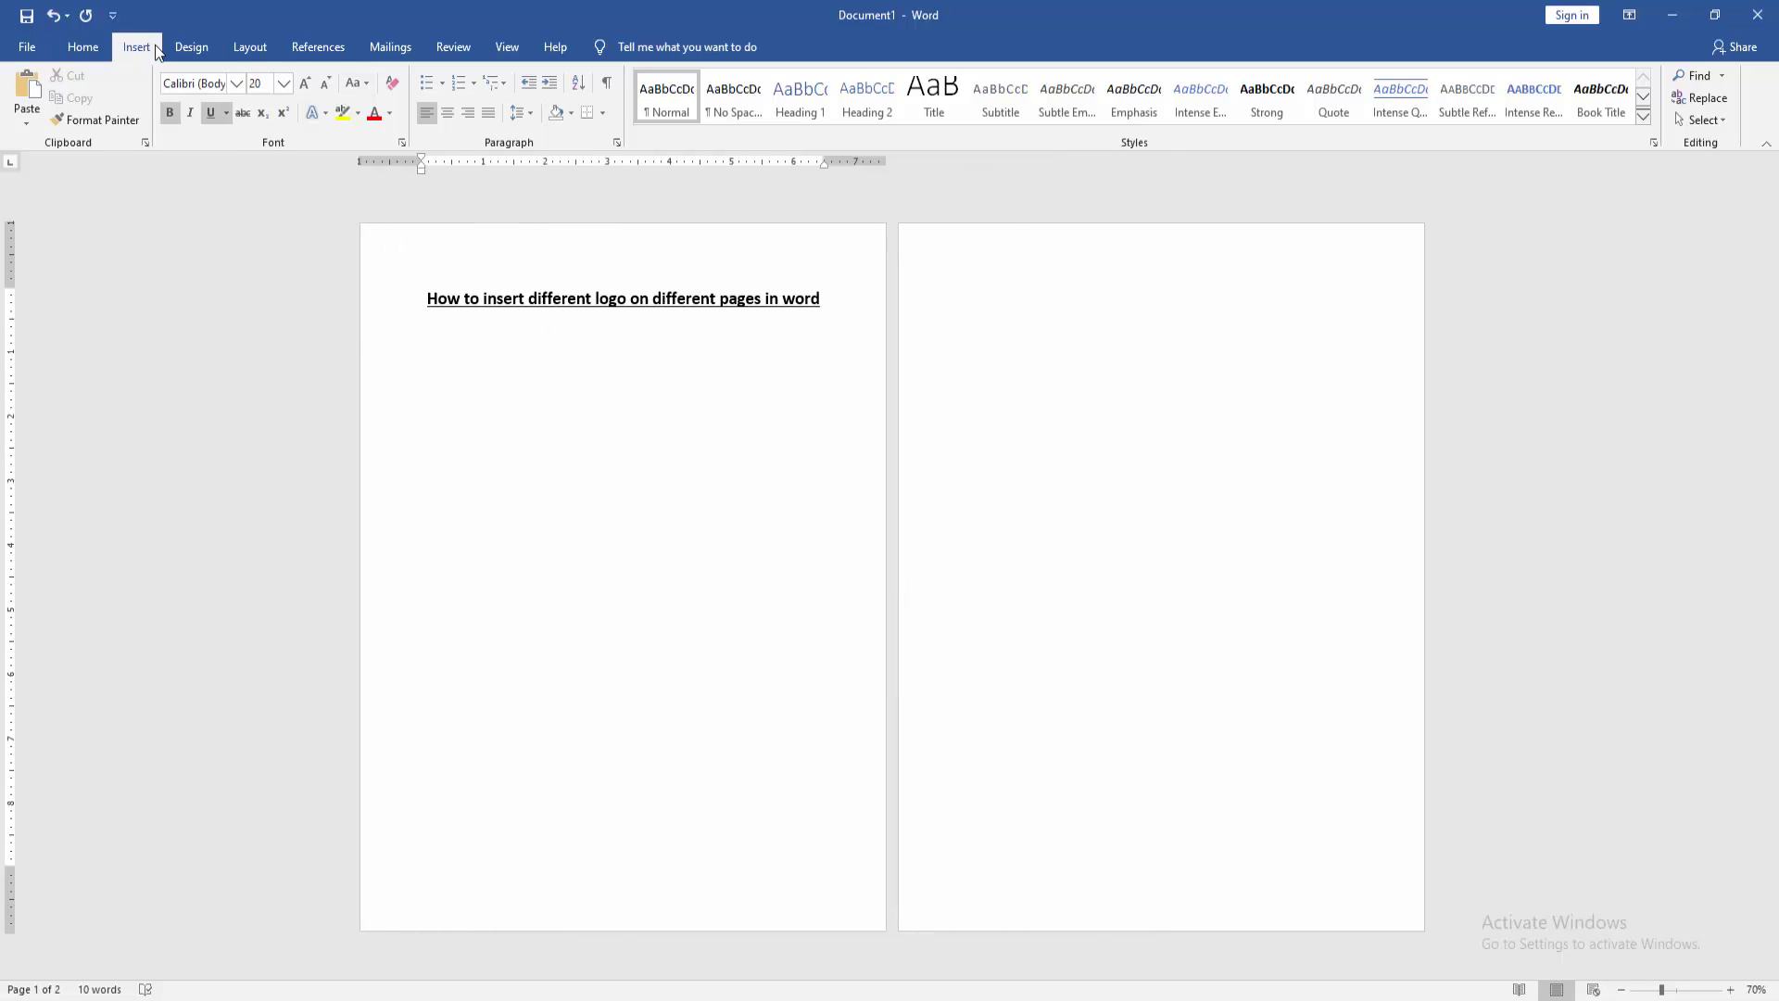
left_click(257, 48)
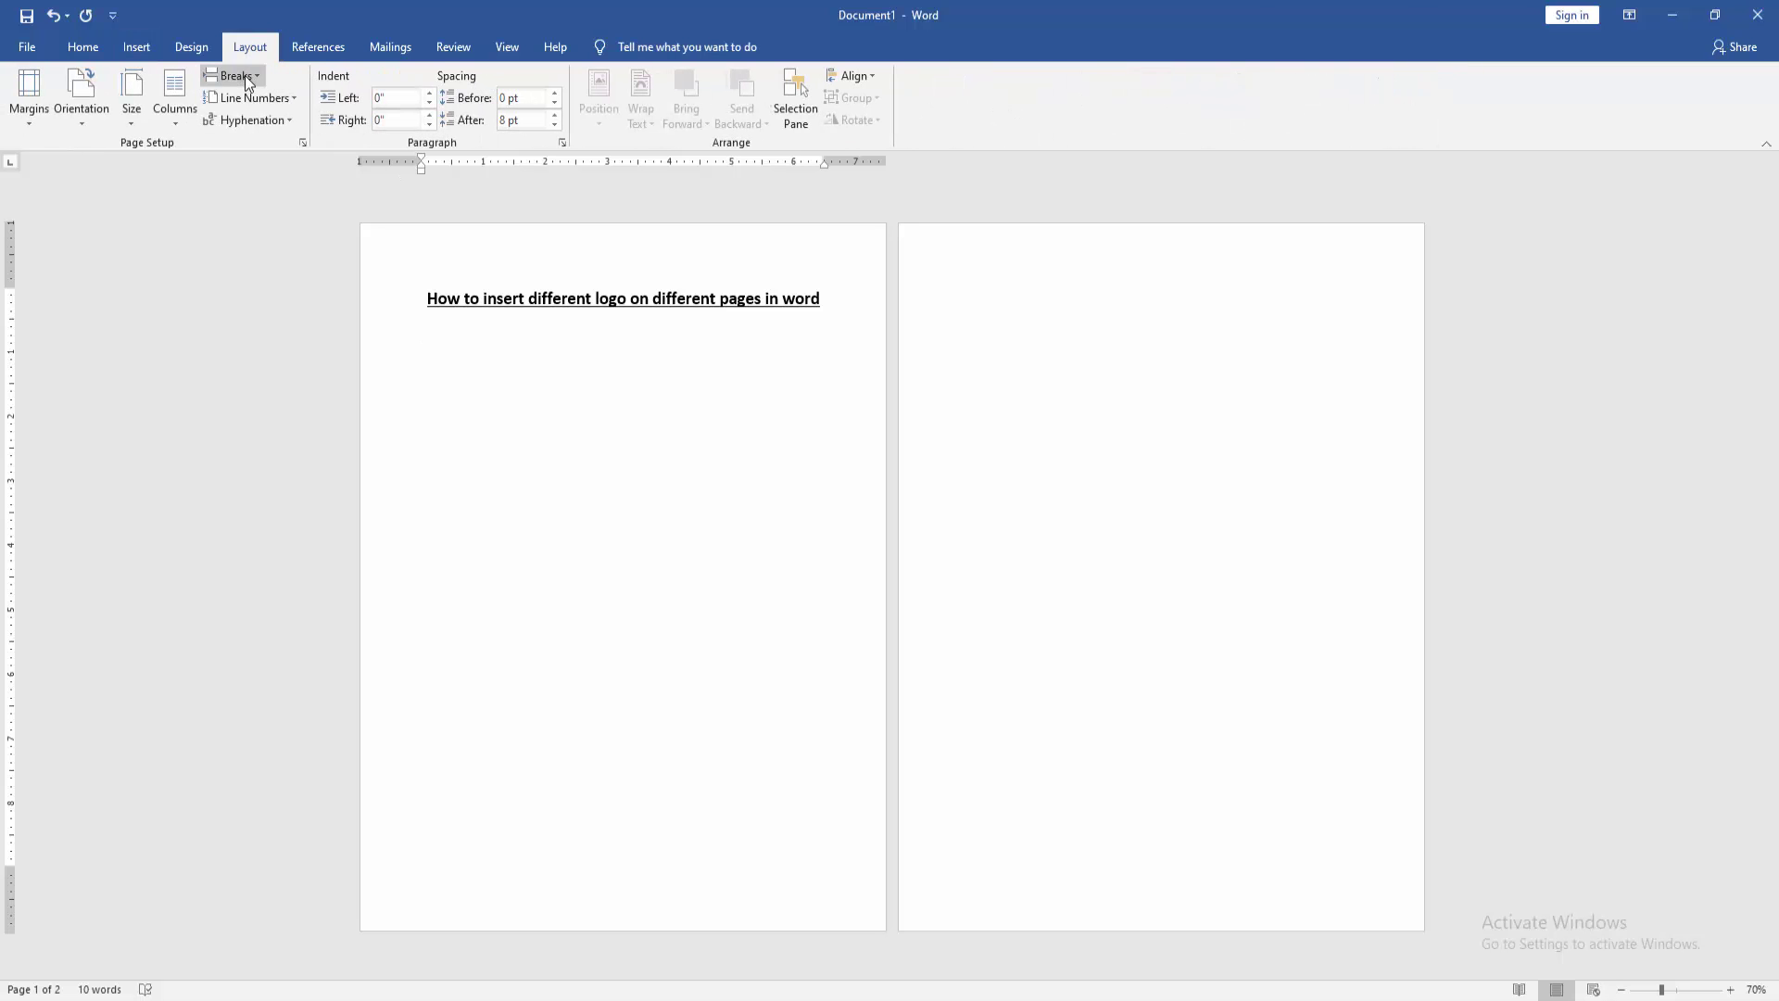
left_click(245, 75)
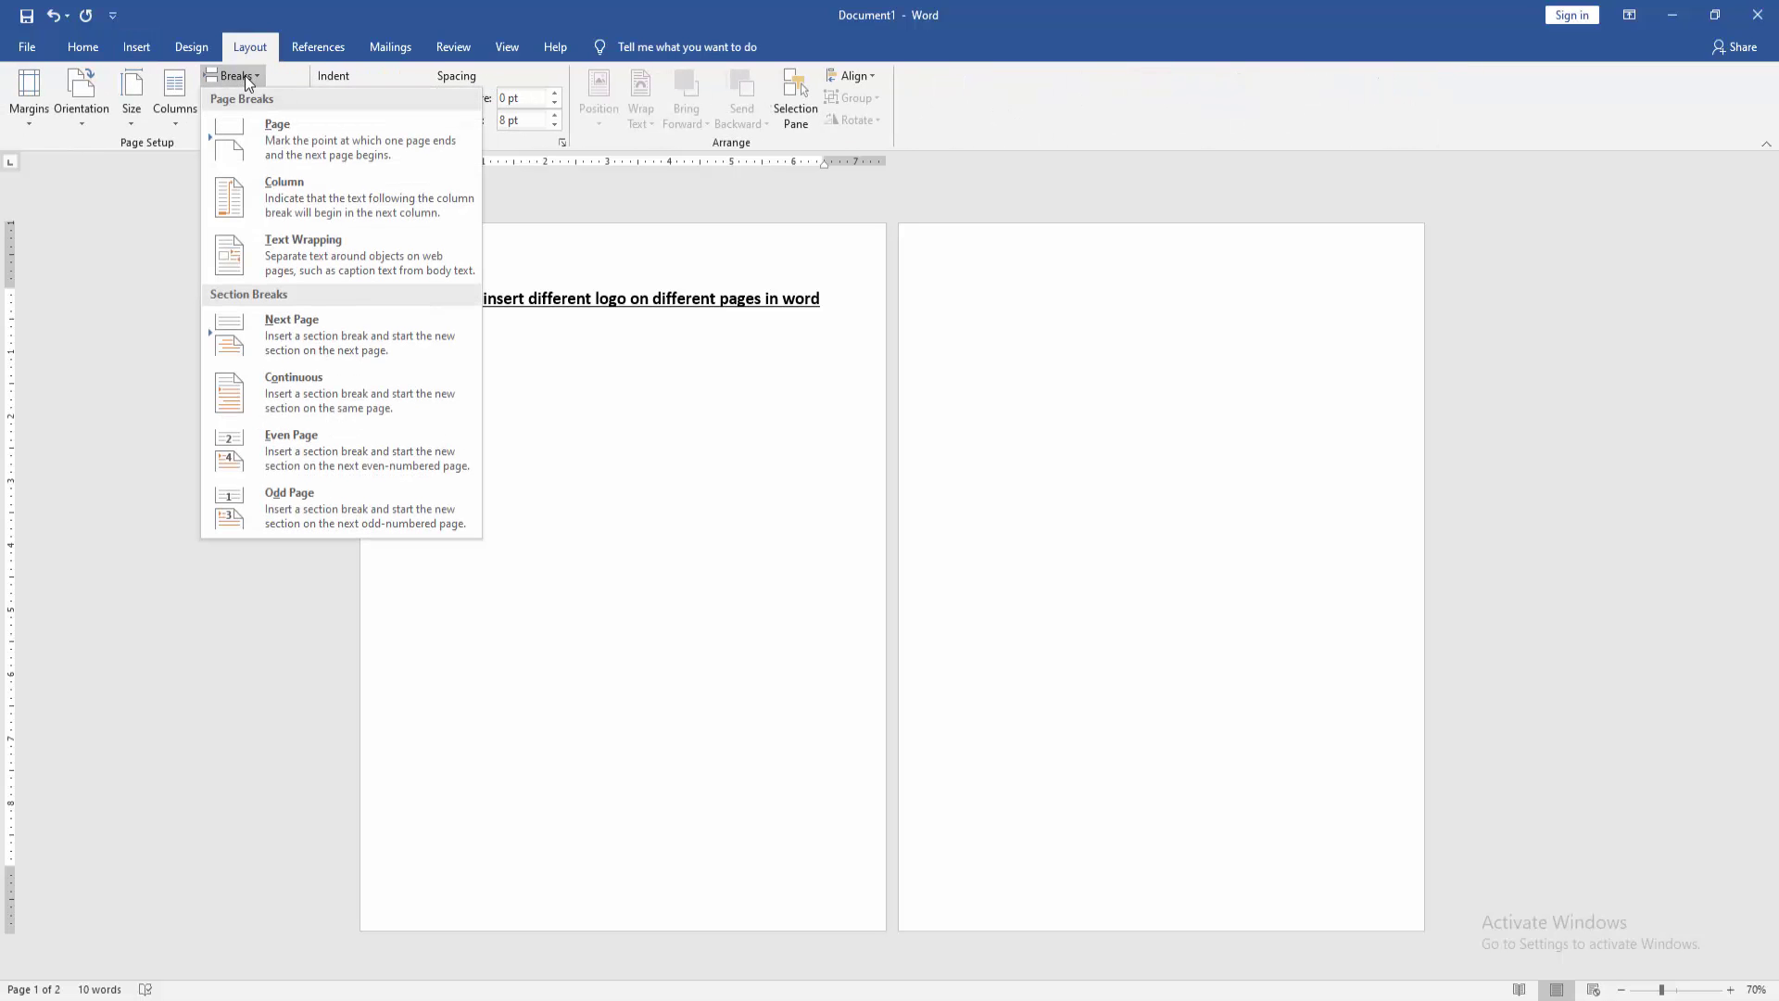
left_click(356, 379)
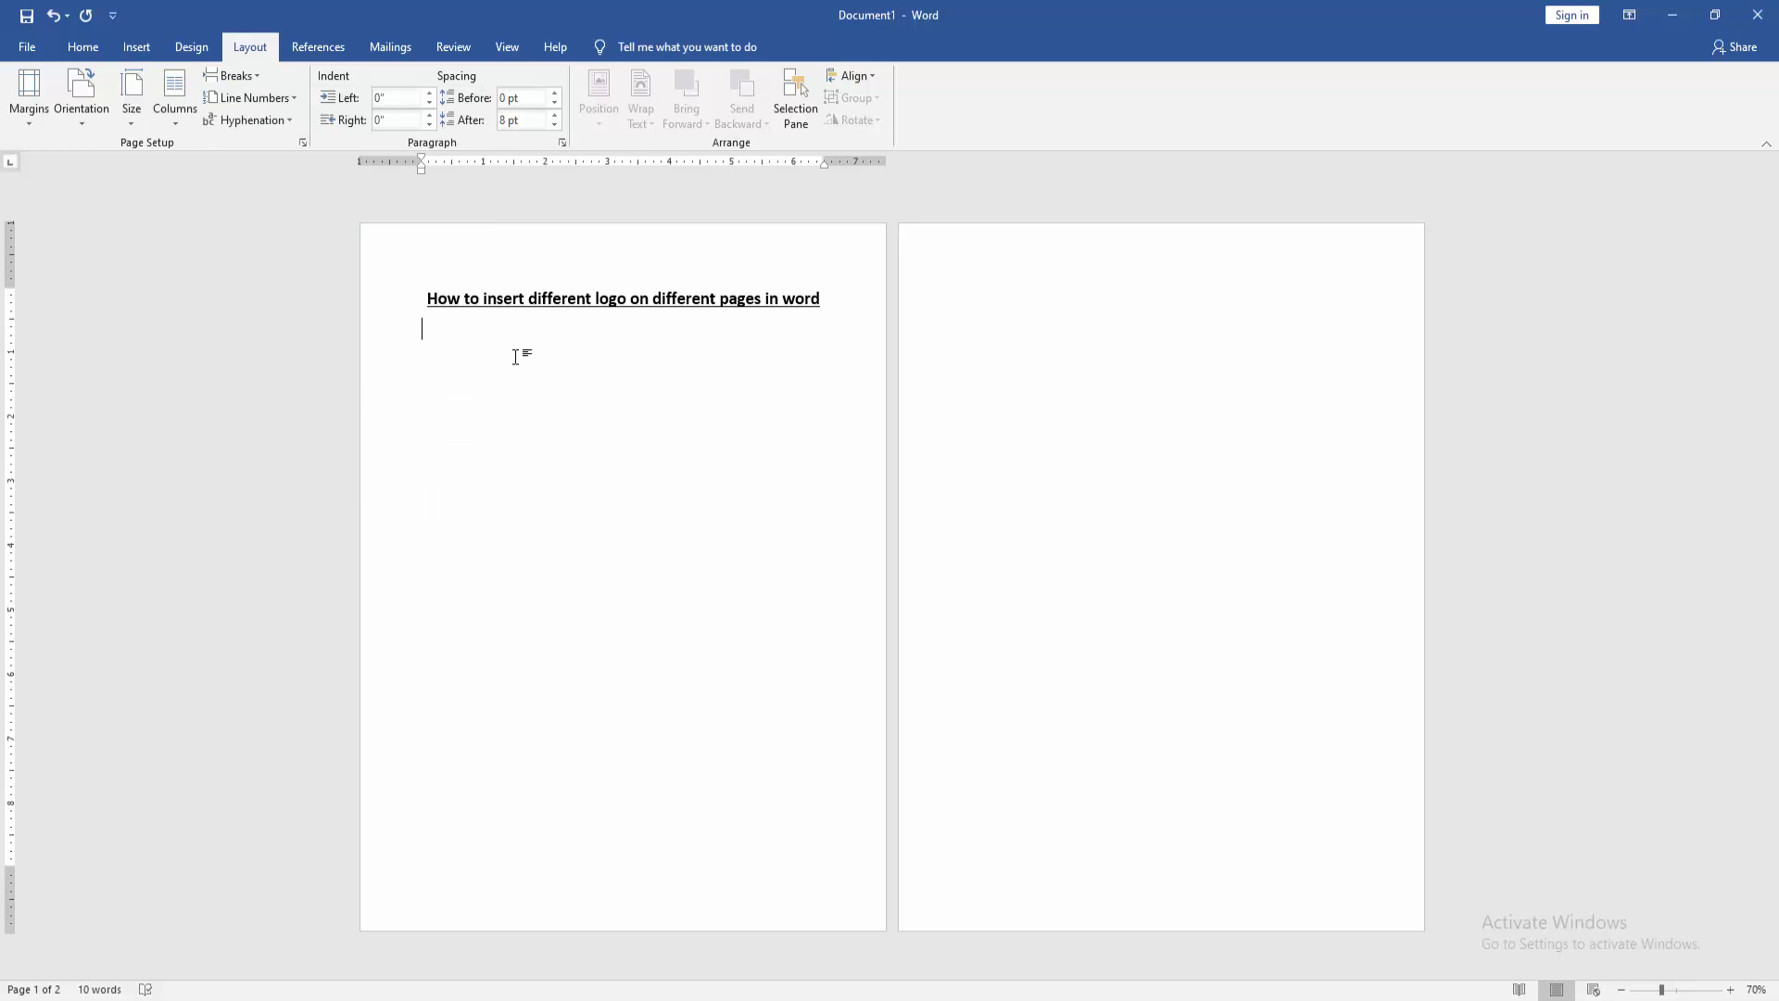
- Add a Blank header to the document and clear its placeholder text
left_click(134, 53)
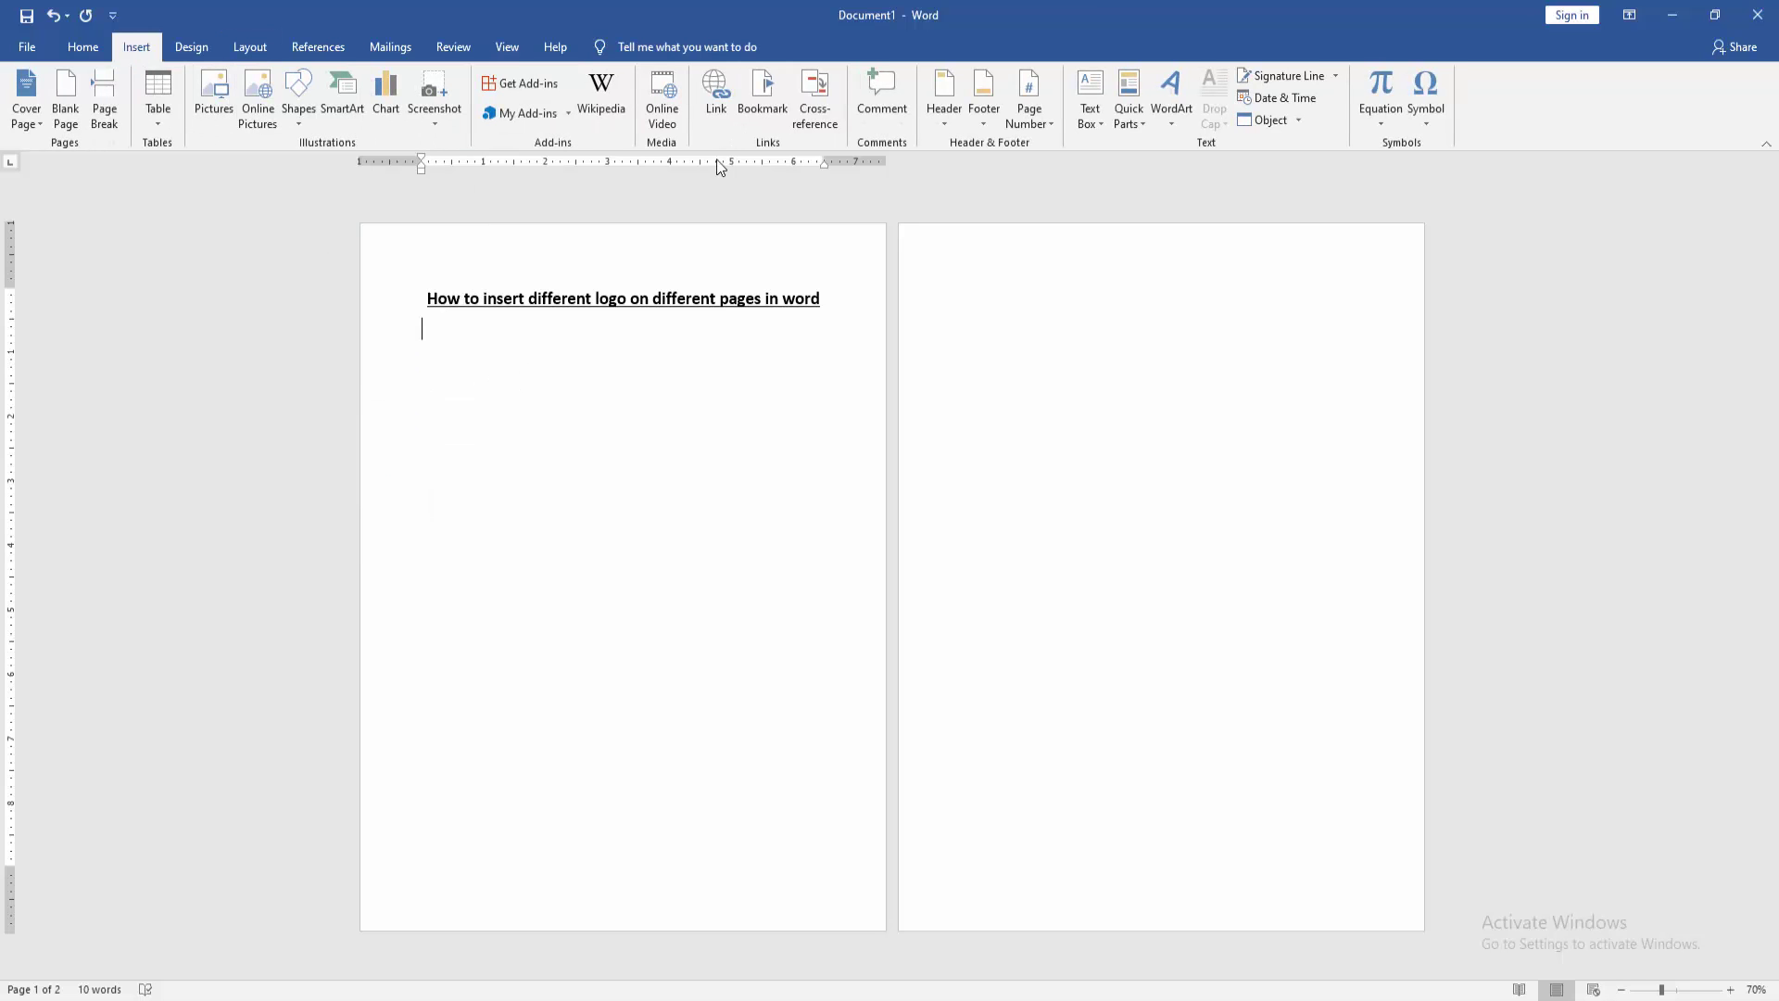
left_click(962, 117)
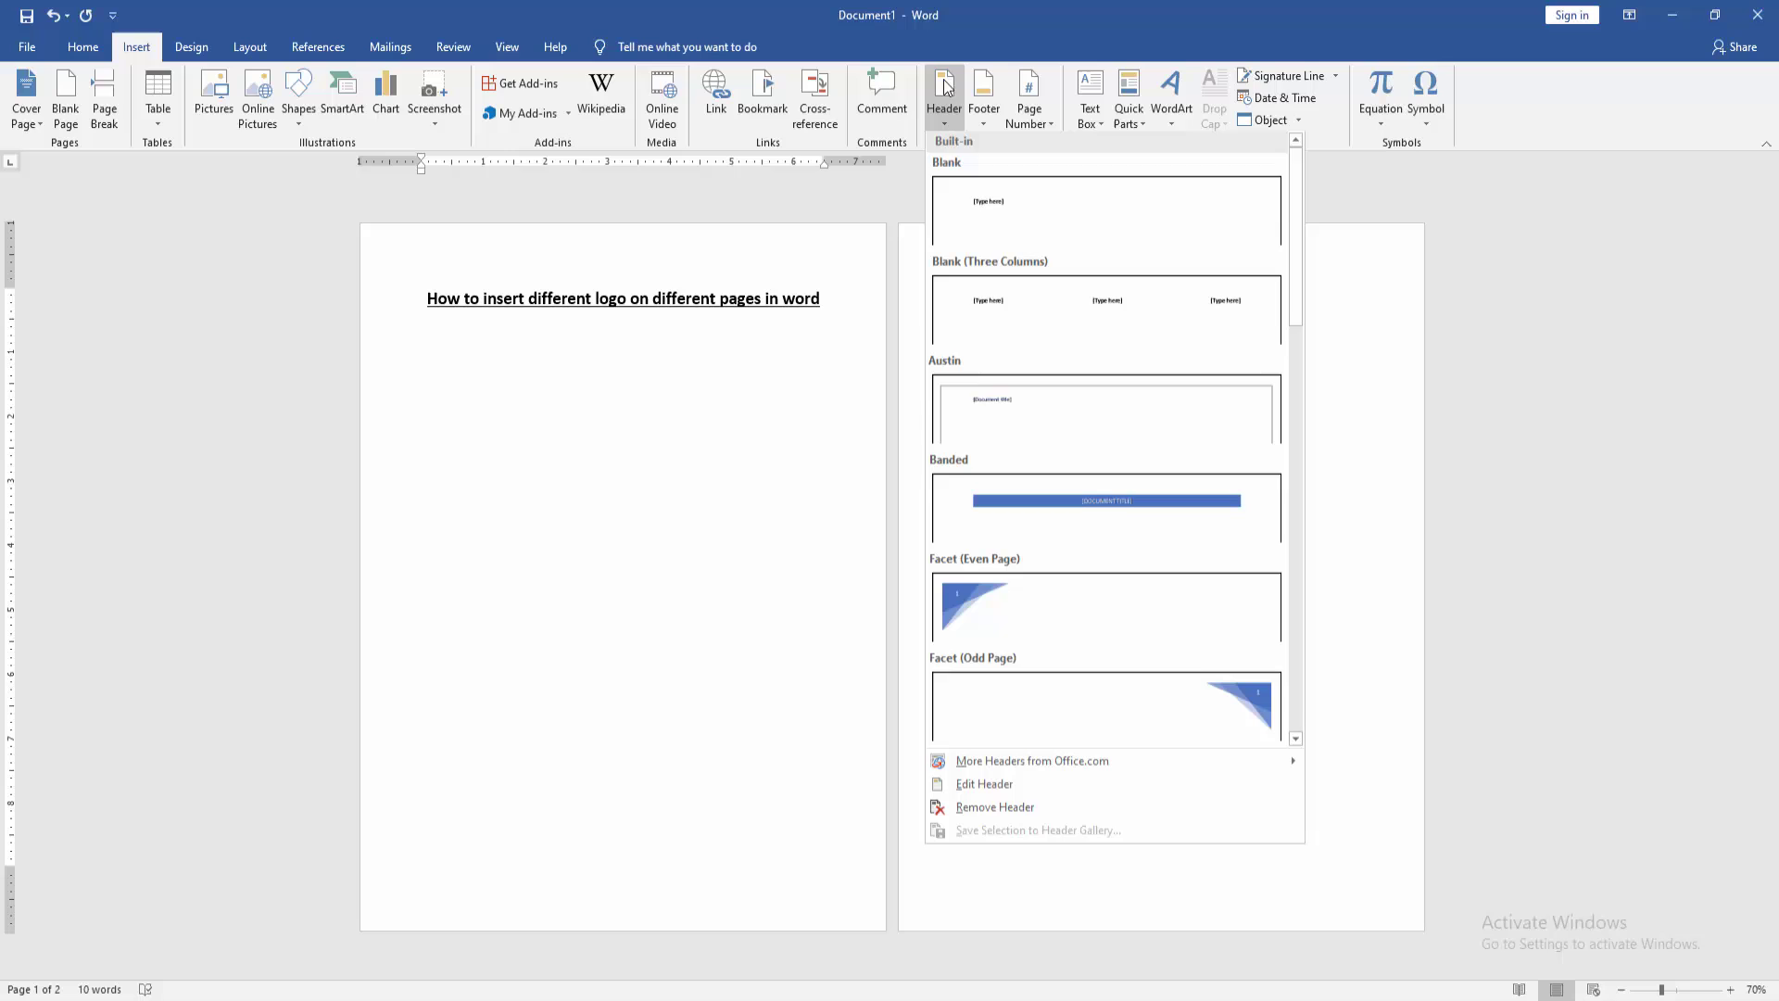
left_click(1009, 219)
key("Delete")
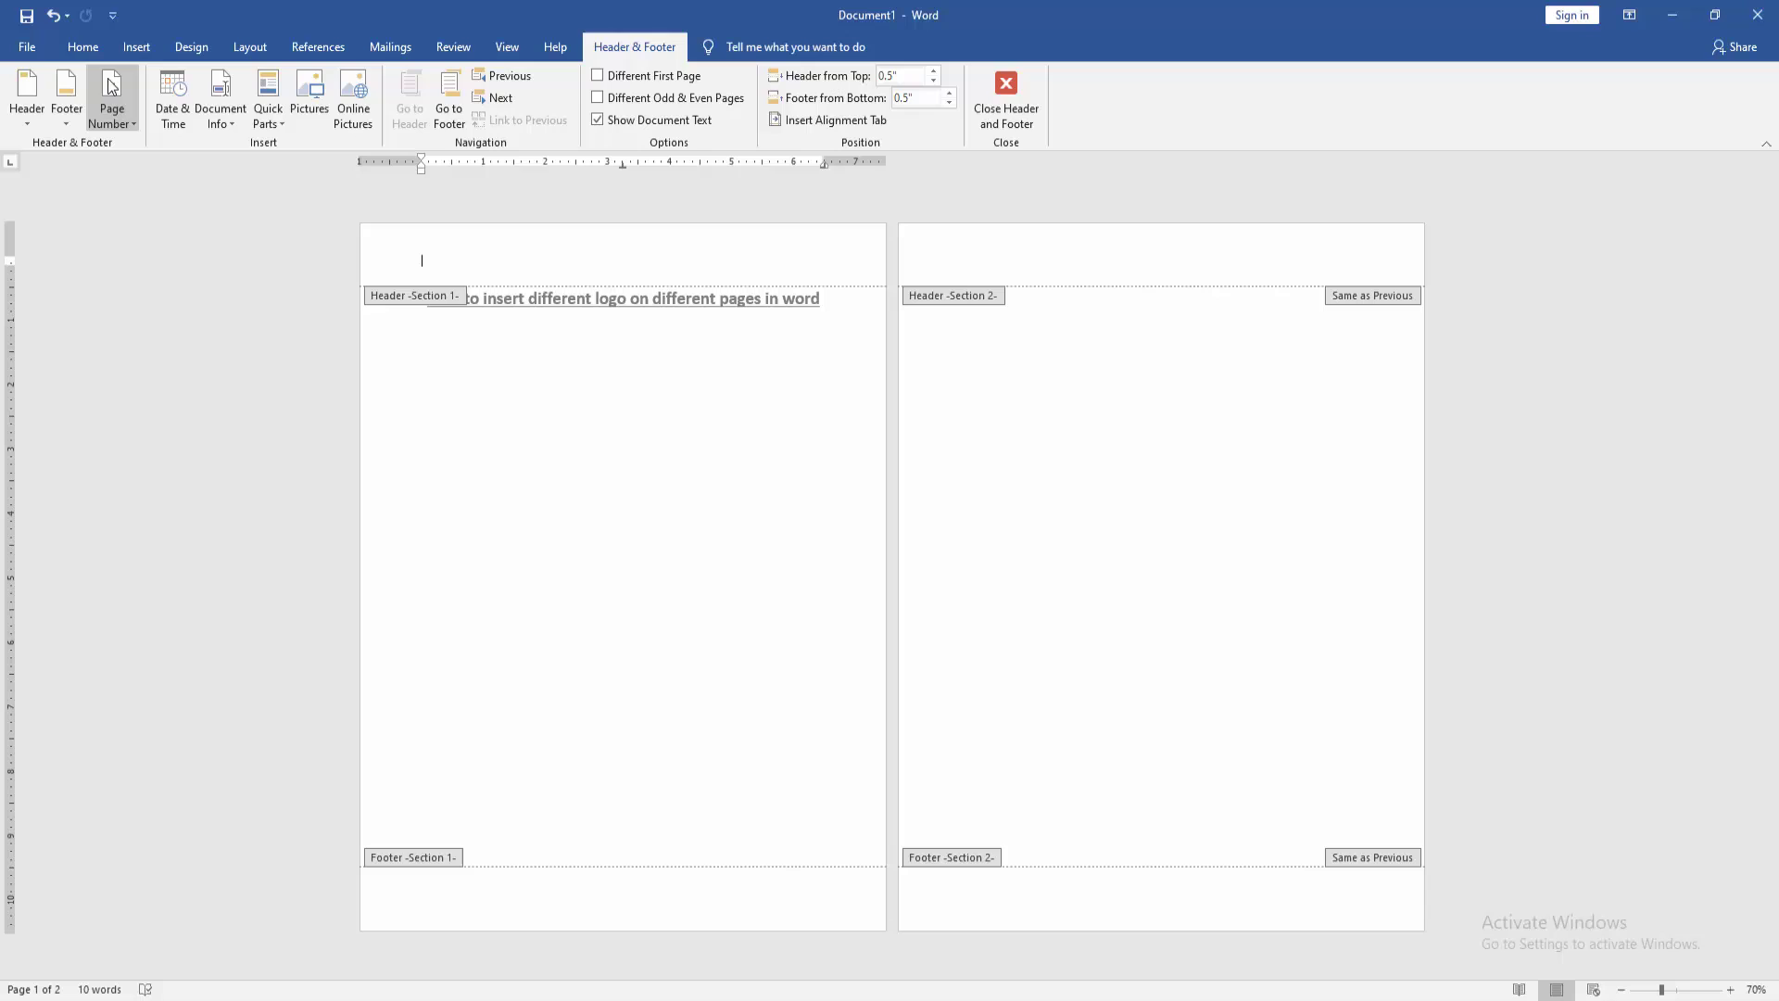
- Insert the Screenshot_5 PDF Tutorial logo picture into the header
left_click(135, 46)
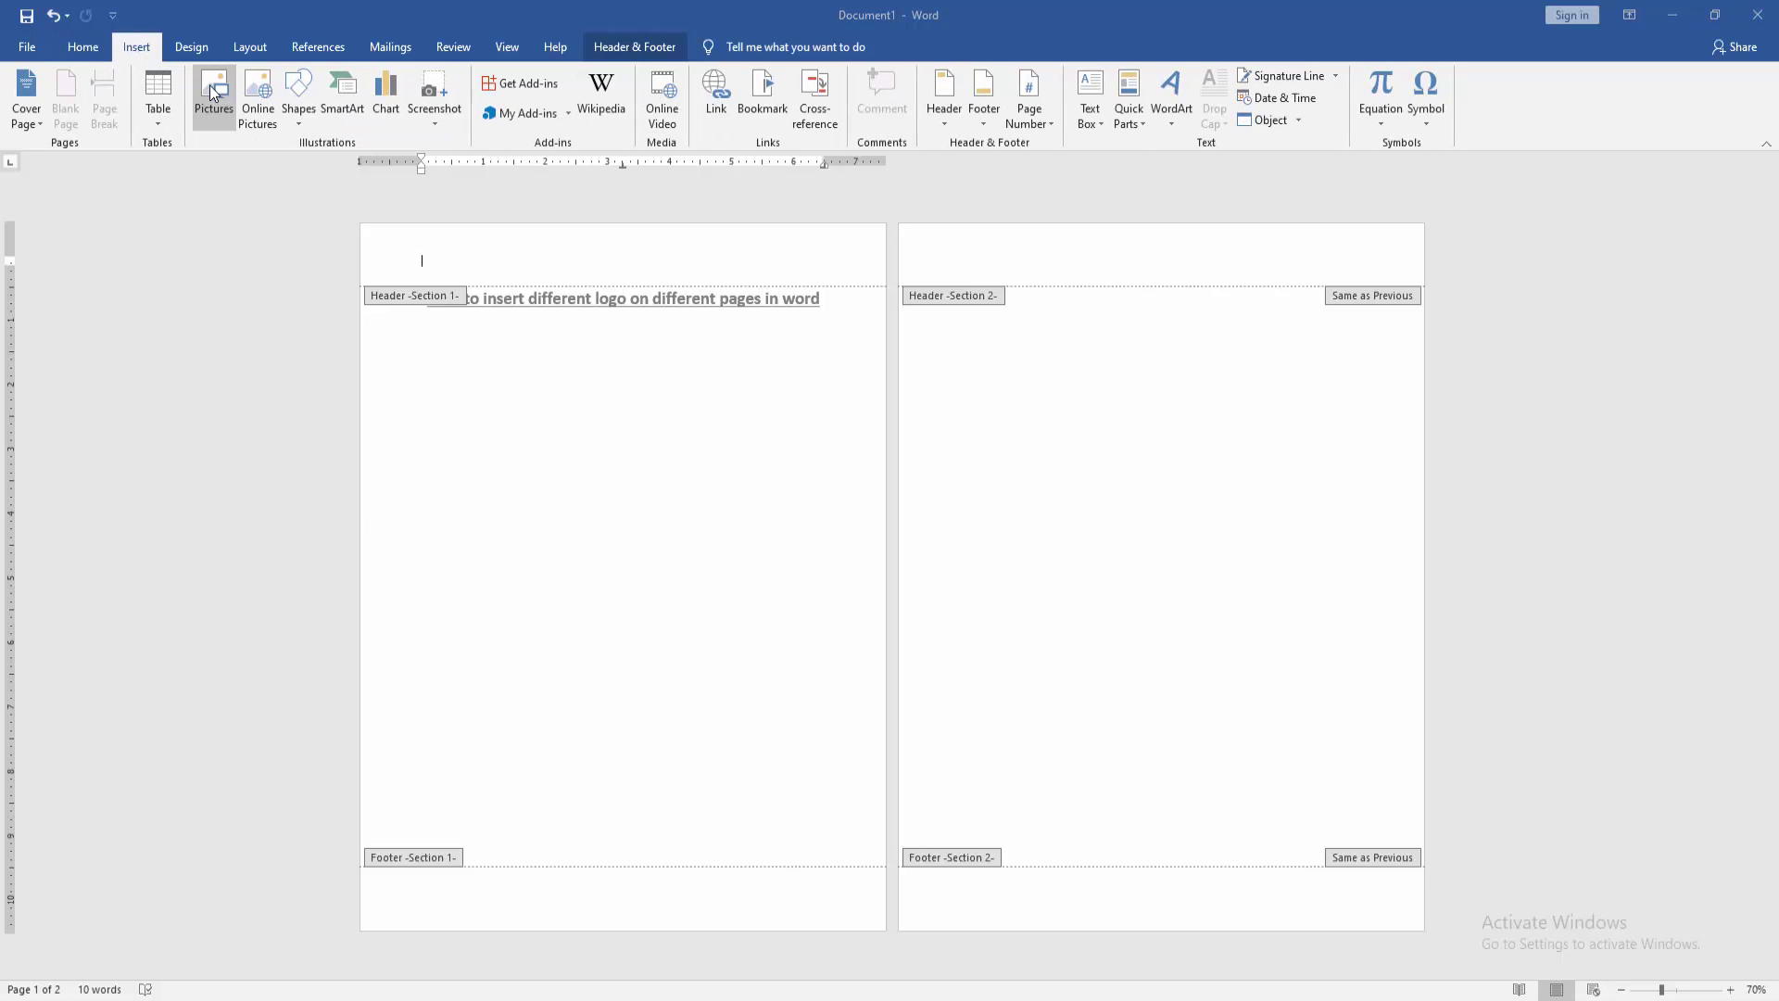
left_click(211, 92)
left_click(722, 320)
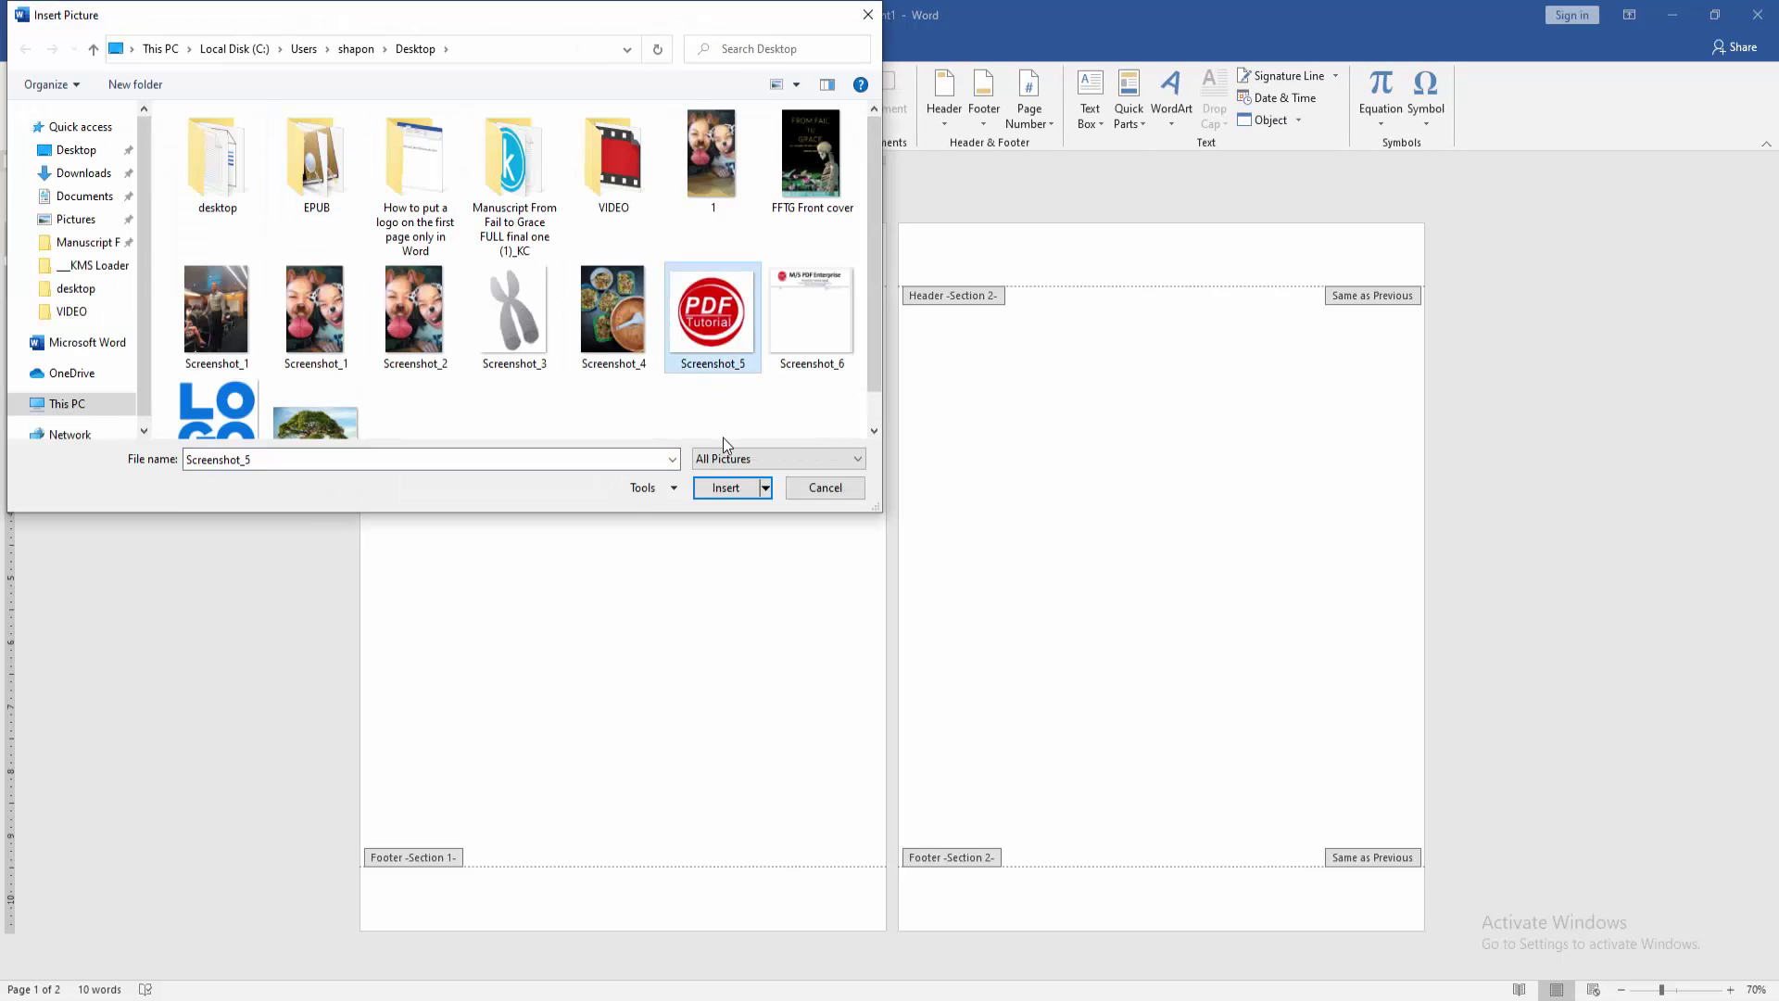
left_click(729, 487)
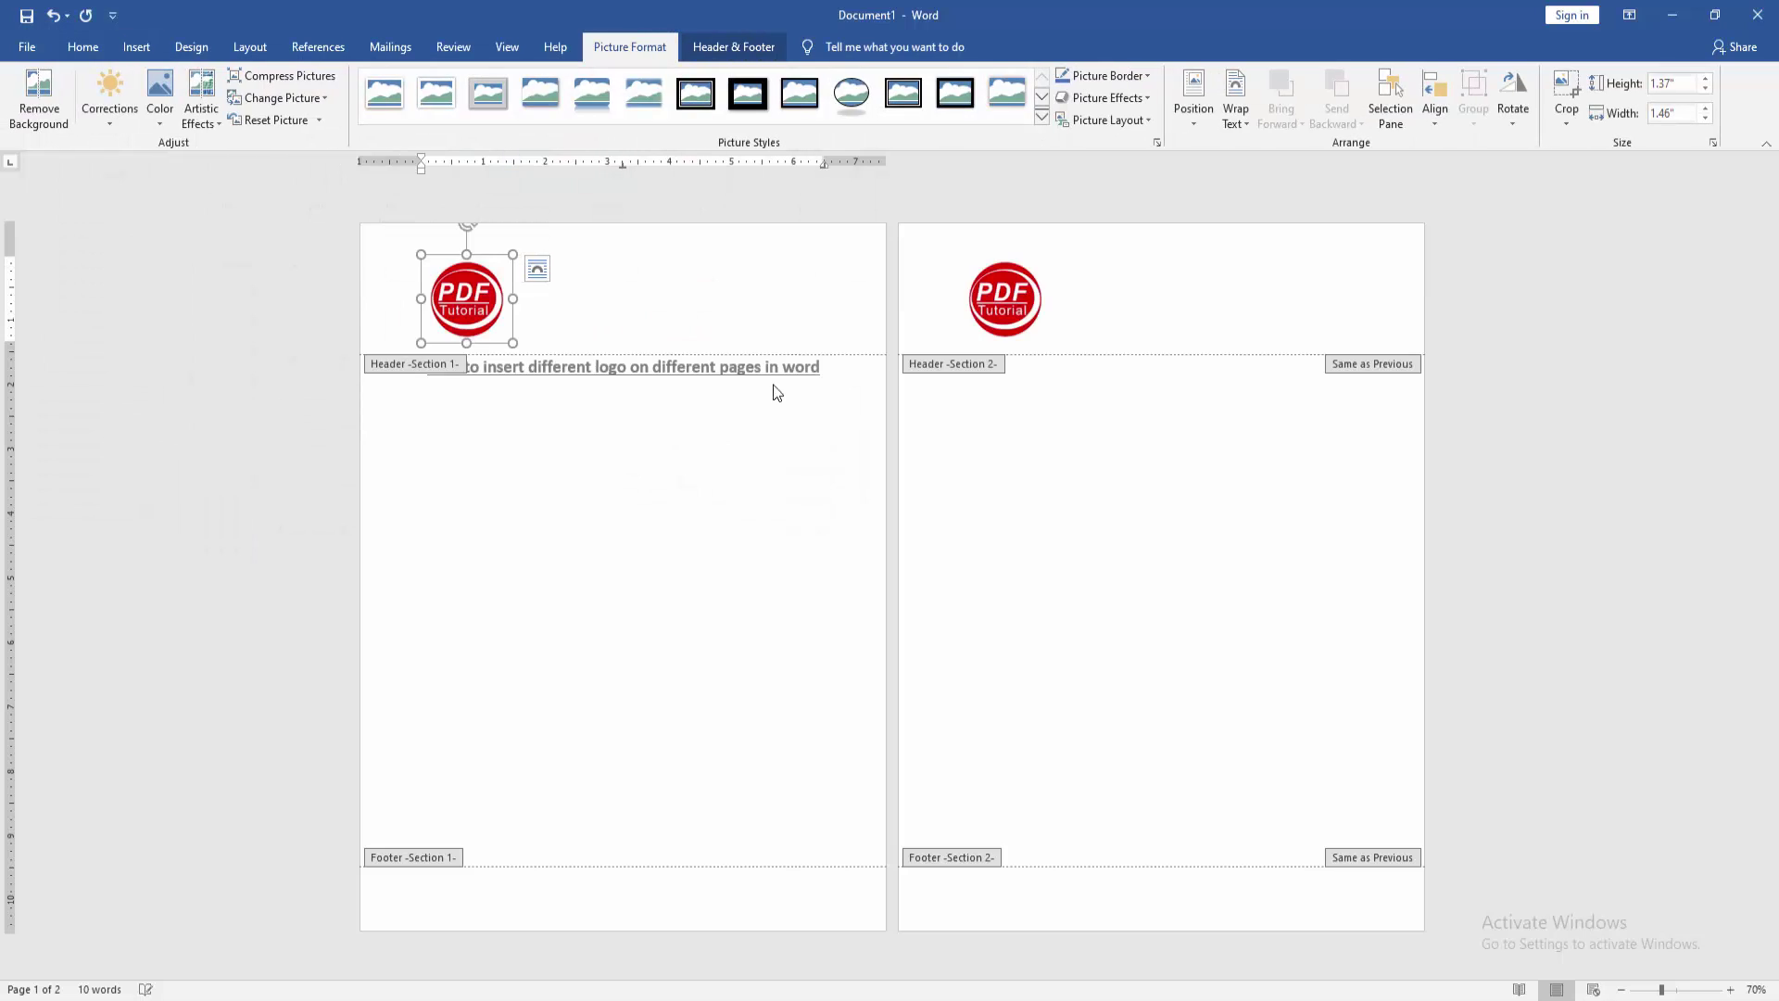
- Turn off Link to Previous for Section 2's header and delete its PDF Tutorial logo
left_click(764, 42)
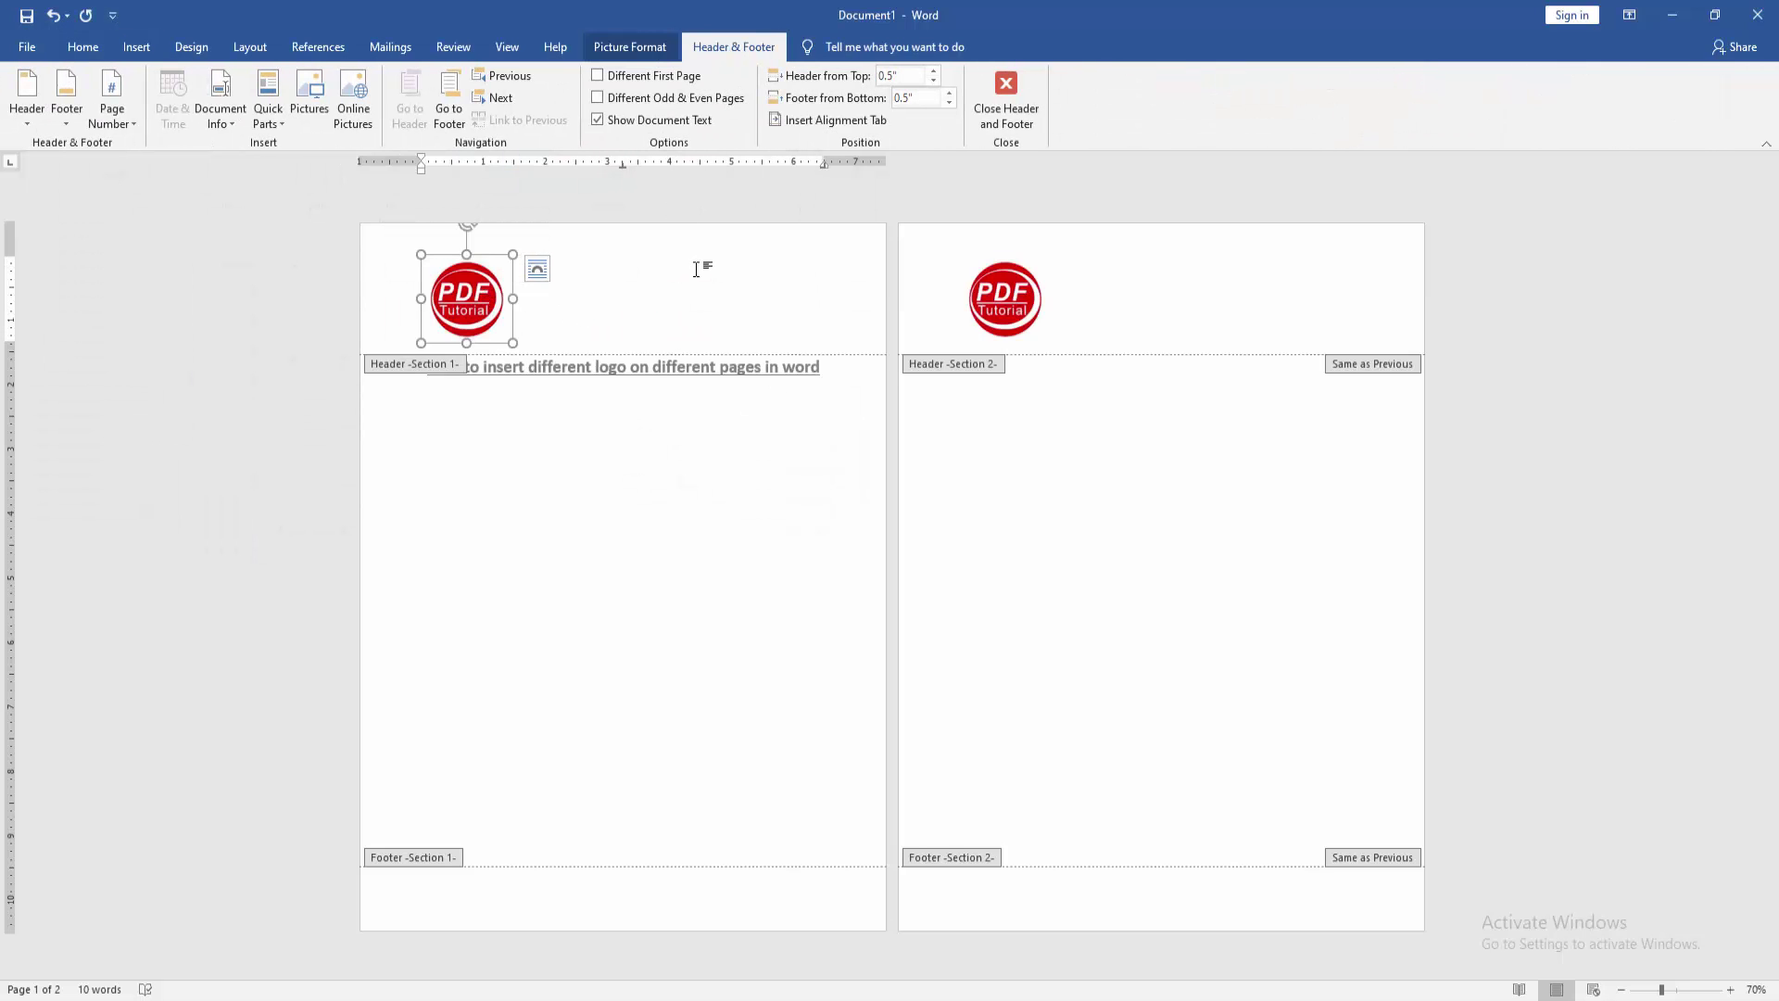
left_click(1004, 306)
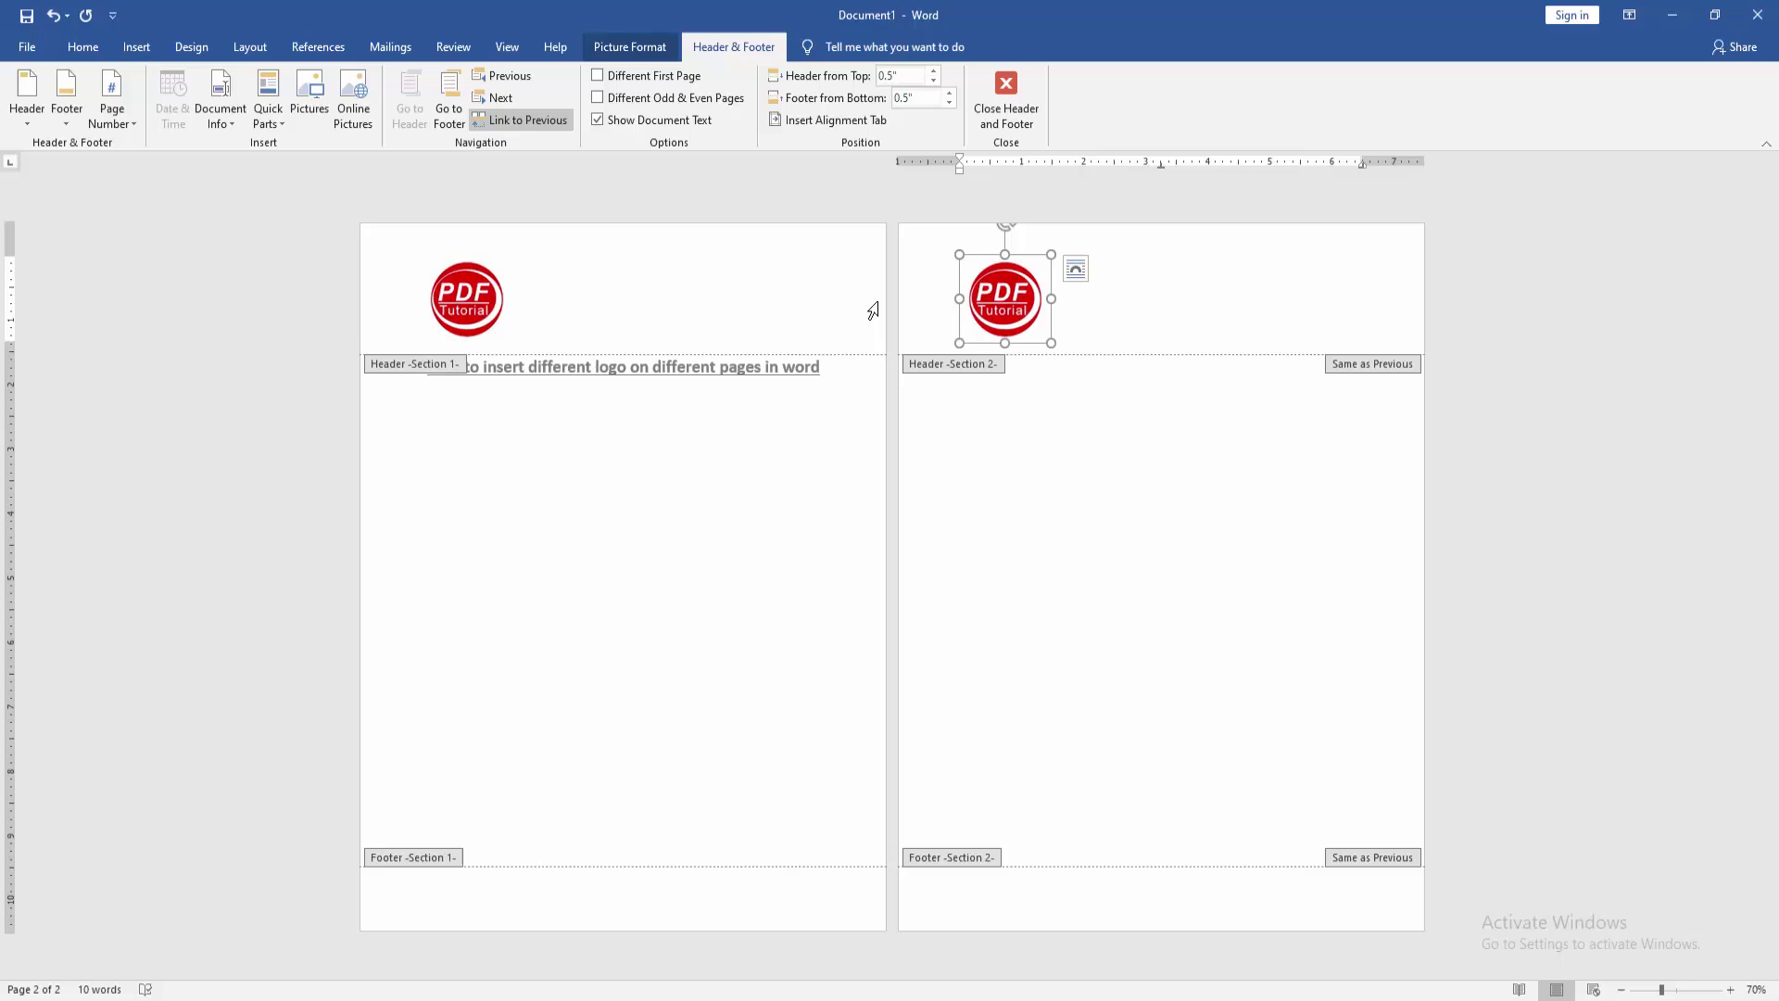
left_click(524, 117)
left_click(1014, 297)
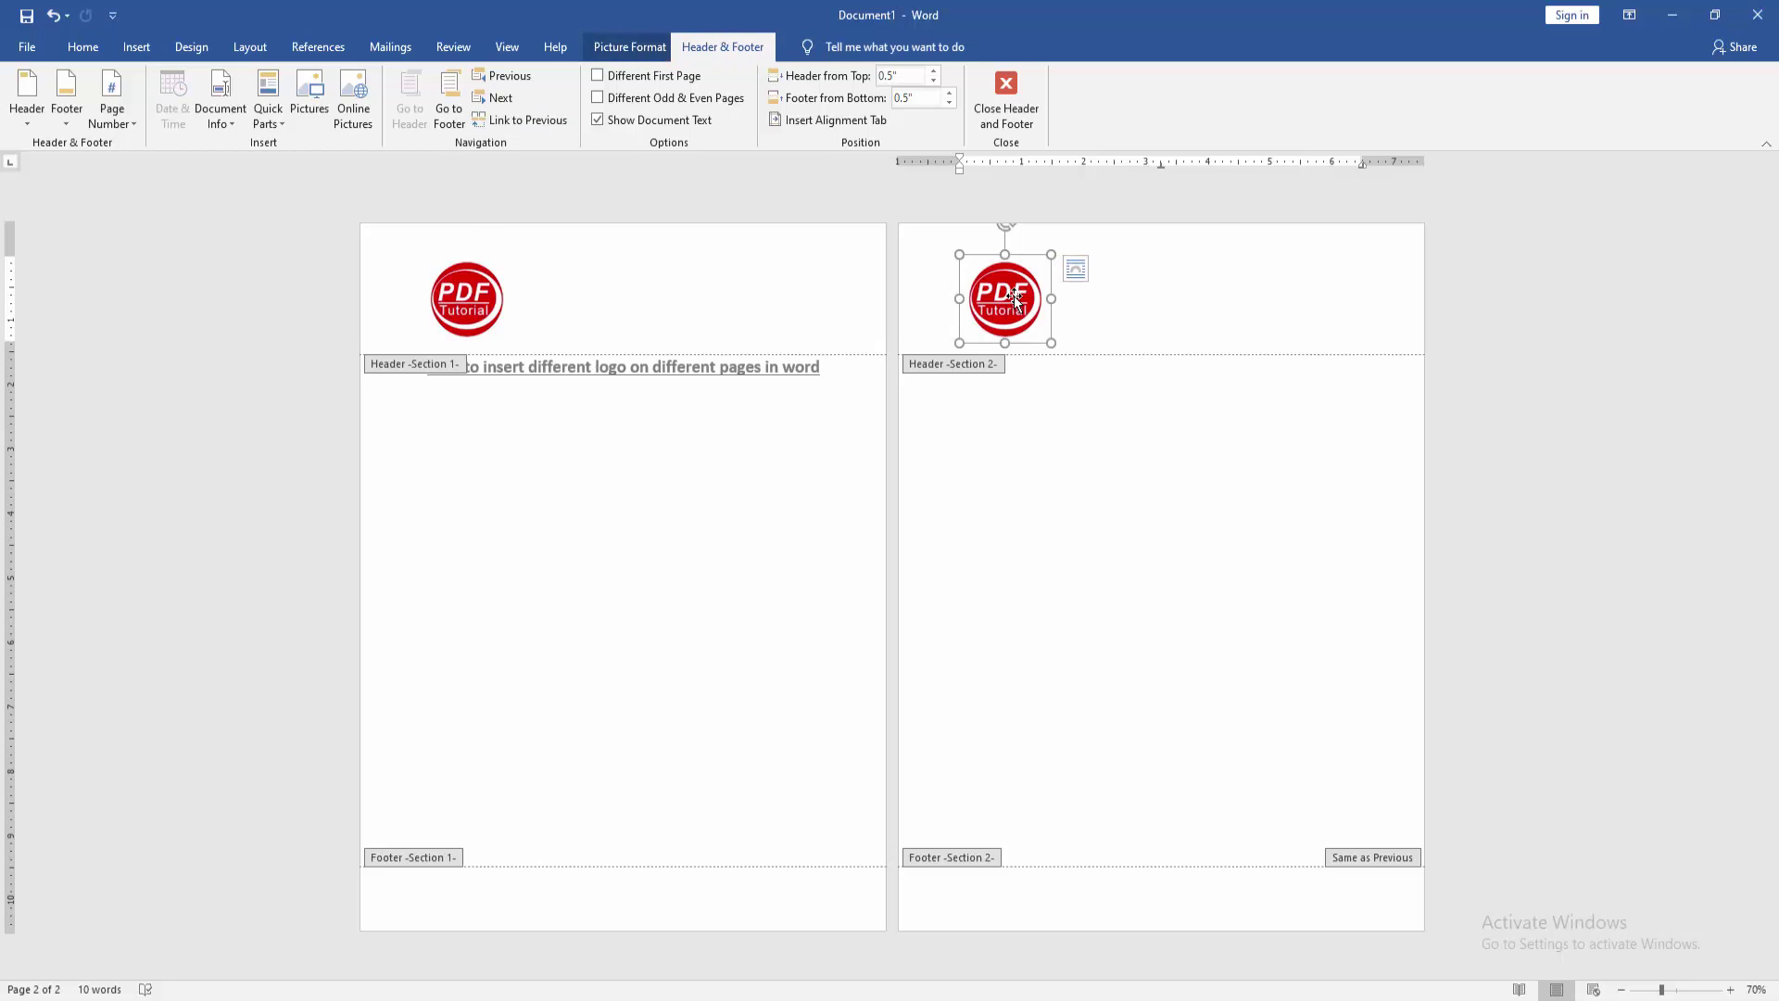
key("Delete")
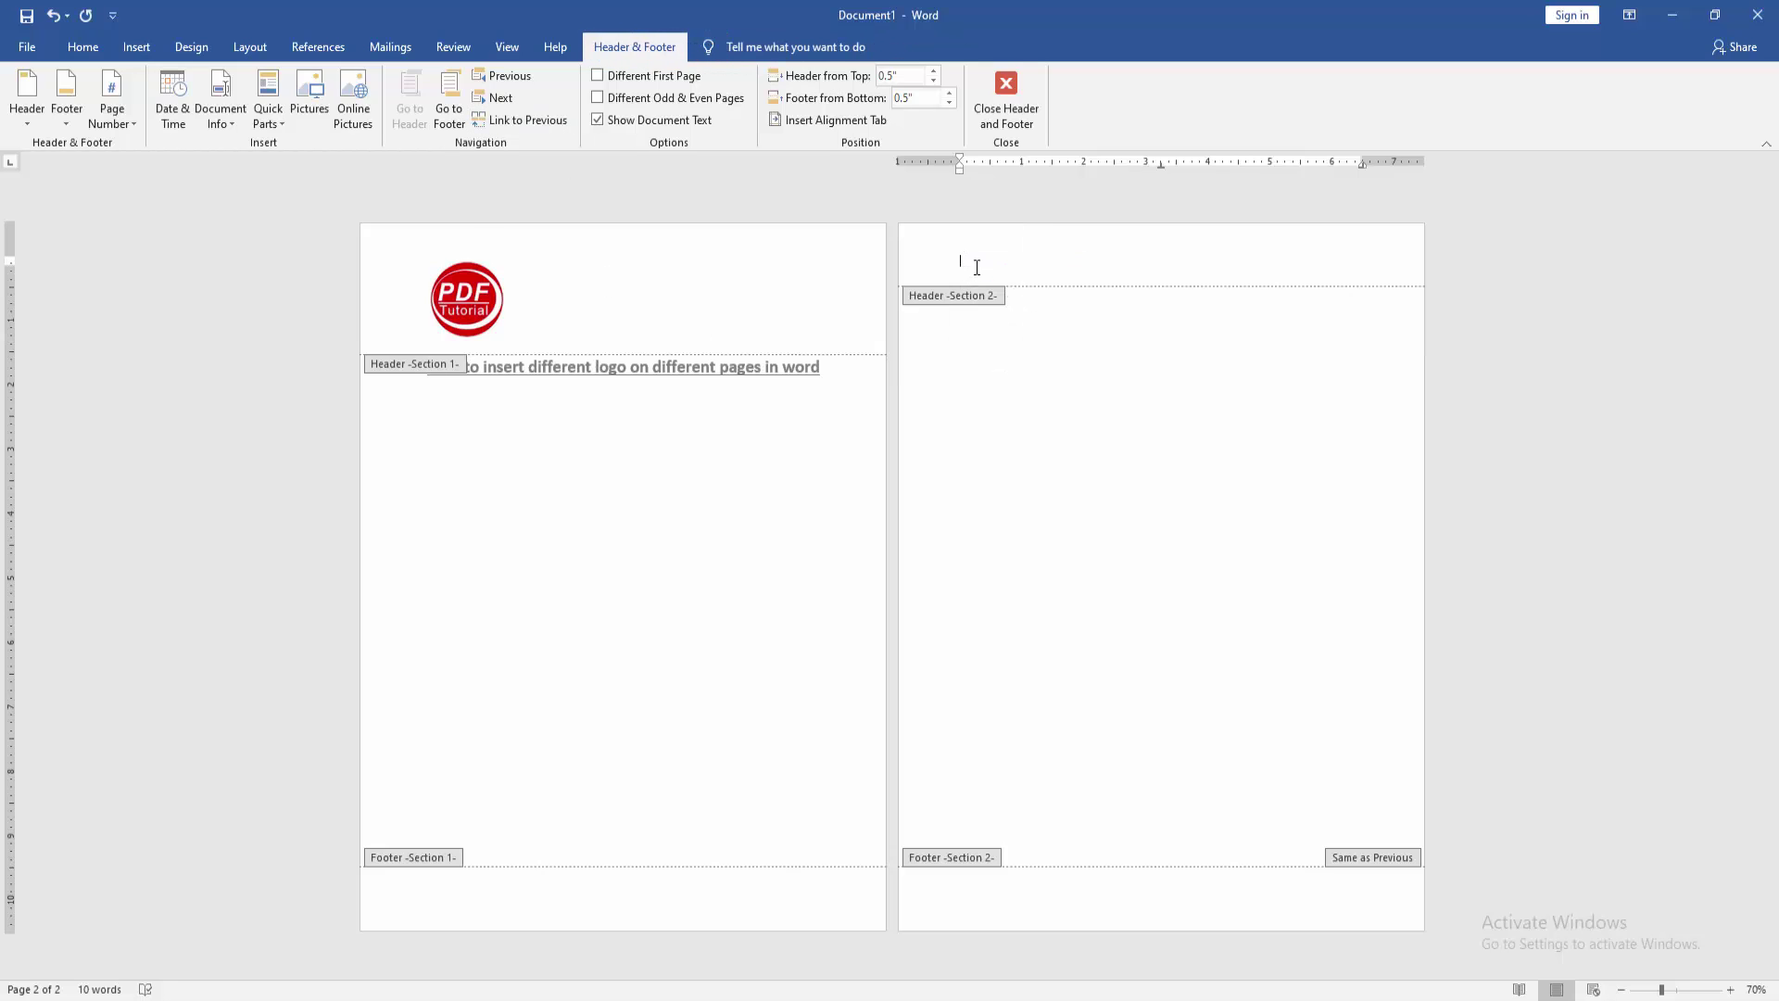
left_click(140, 50)
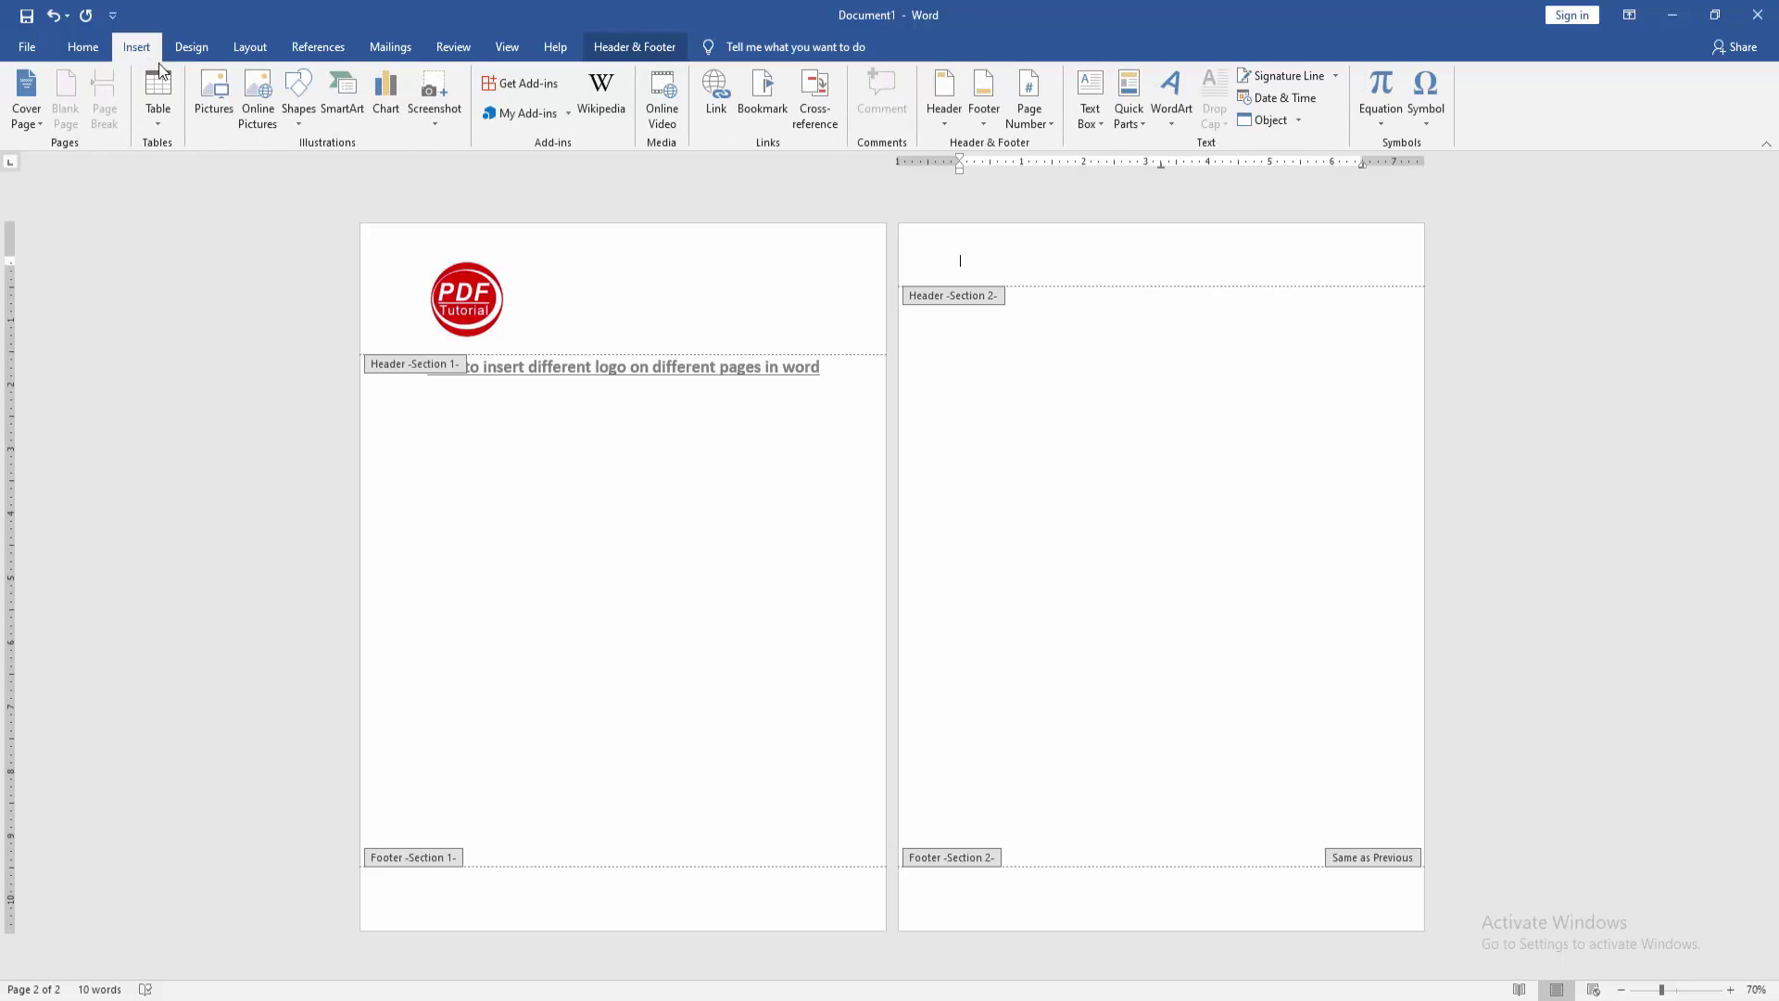
- Insert the Screenshot_7 blue LOGO into page two's header and drag it smaller
left_click(207, 84)
scroll(628, 285, "down", 1)
left_click(211, 404)
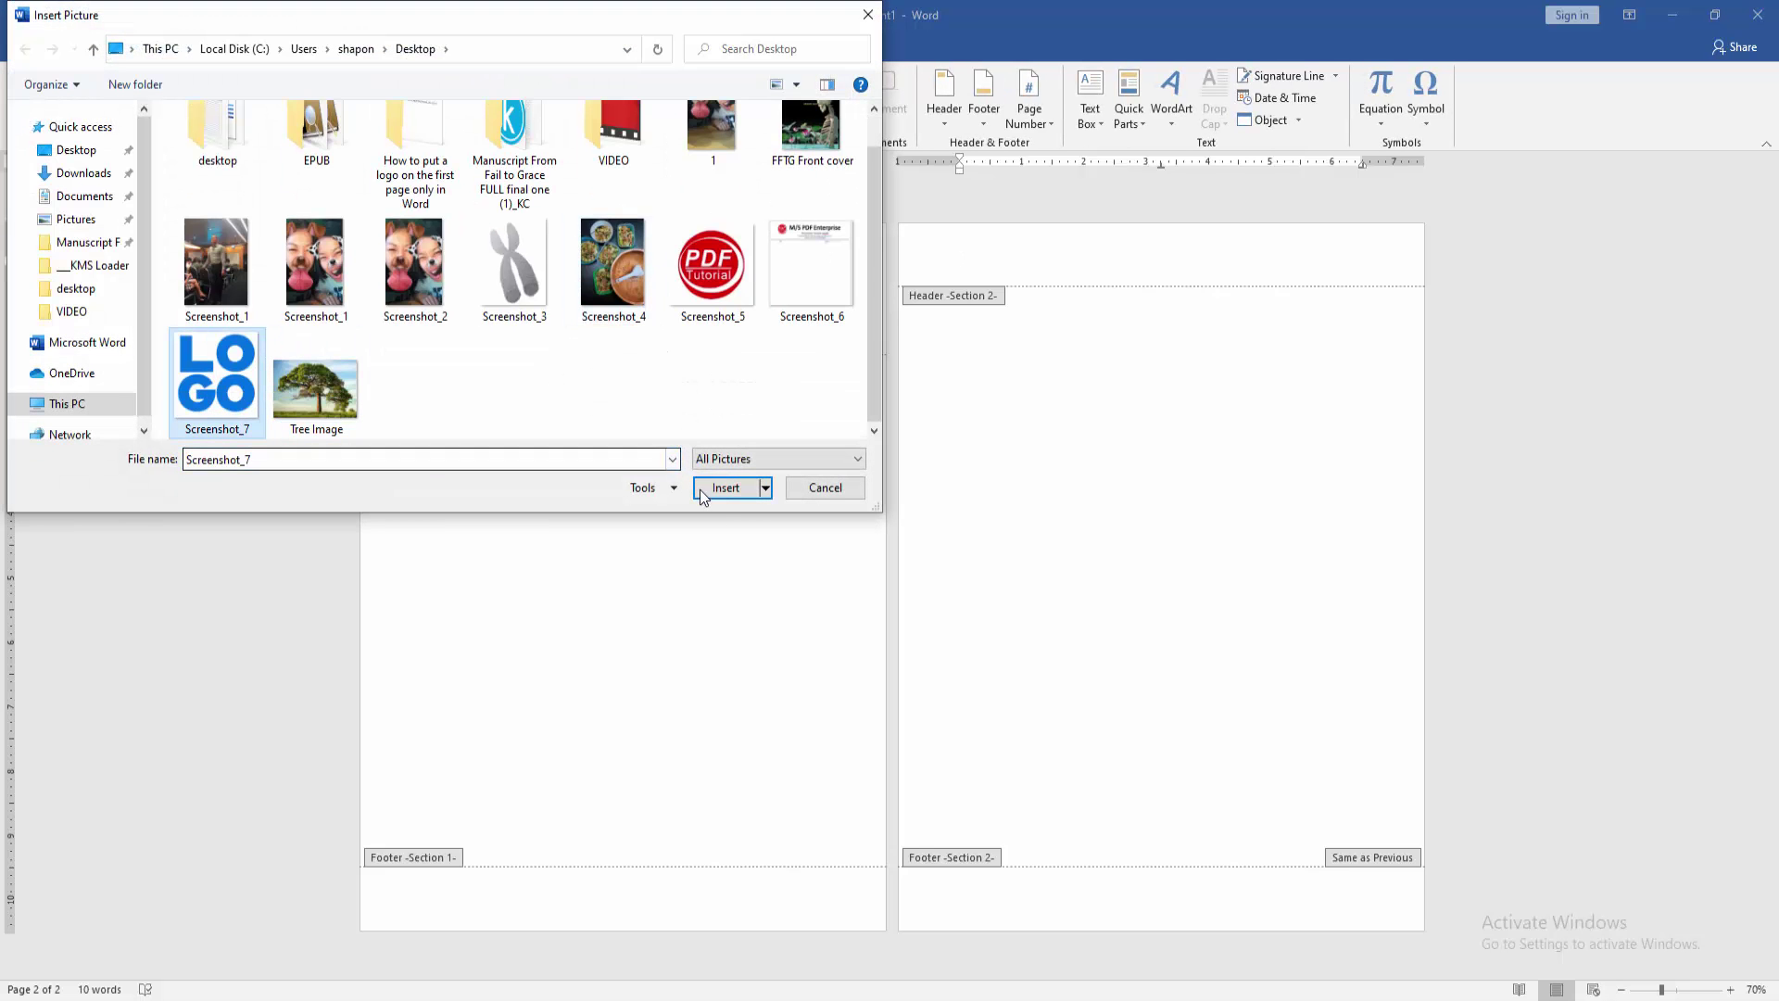
left_click(730, 490)
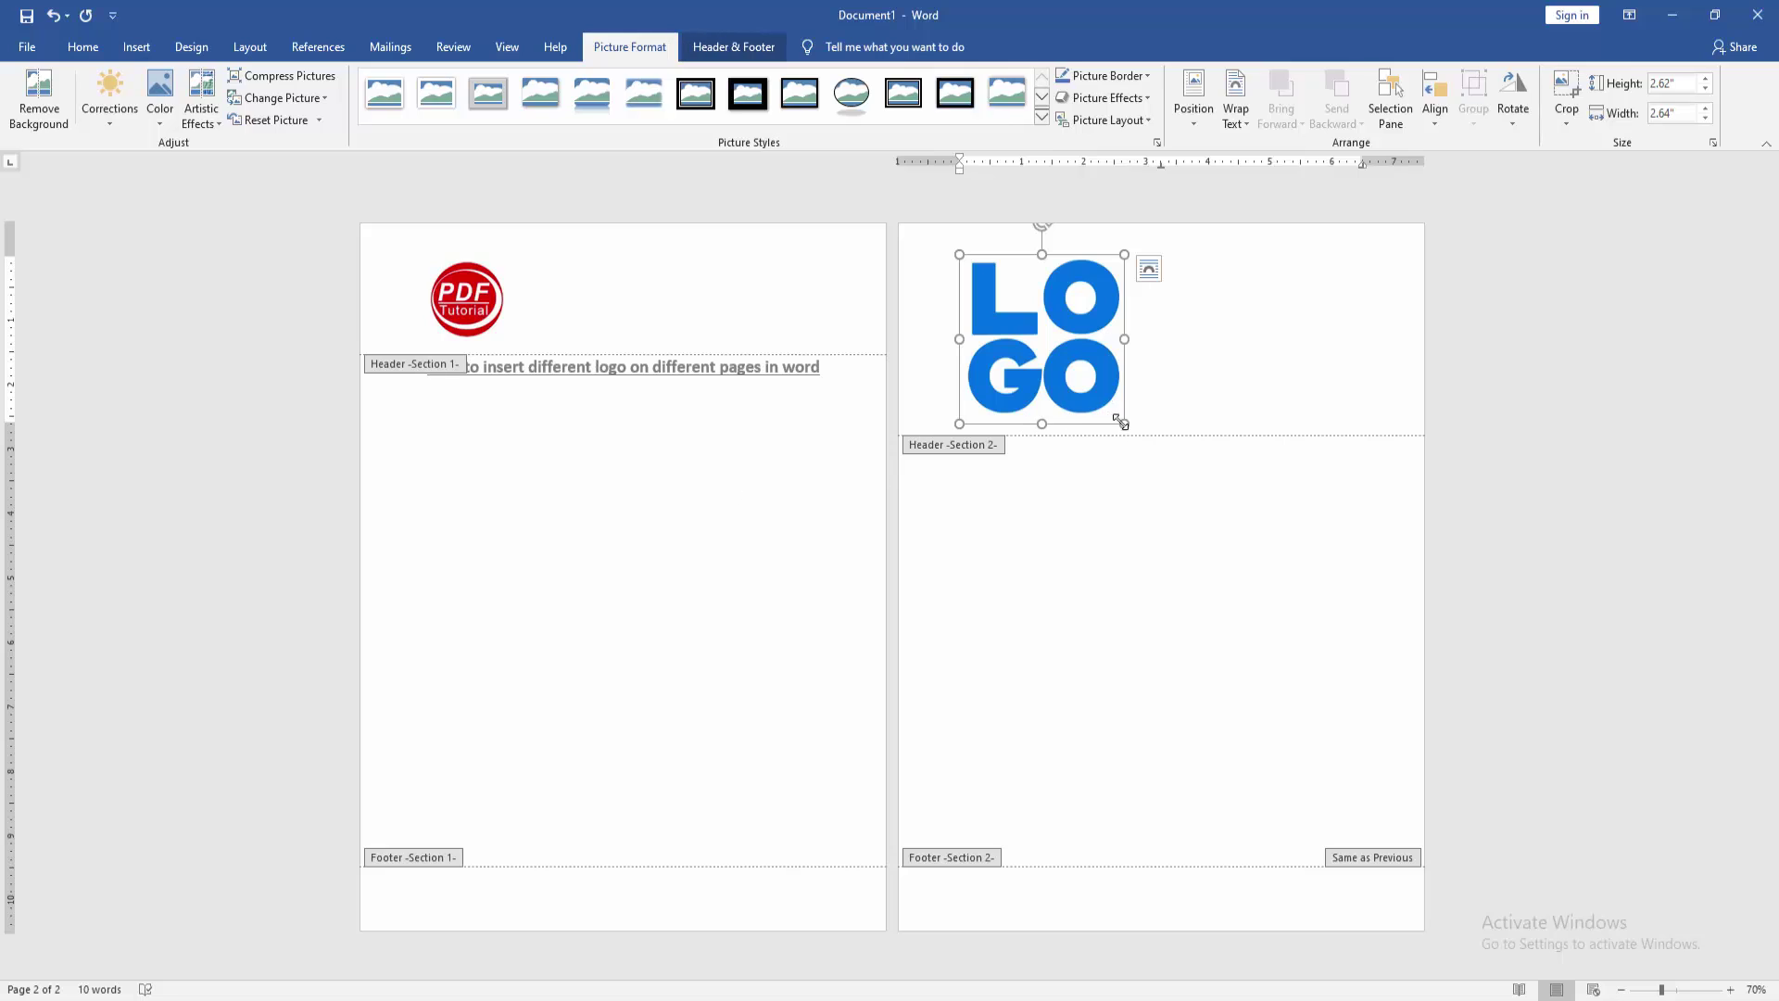
left_click_drag(1124, 424, 1047, 338)
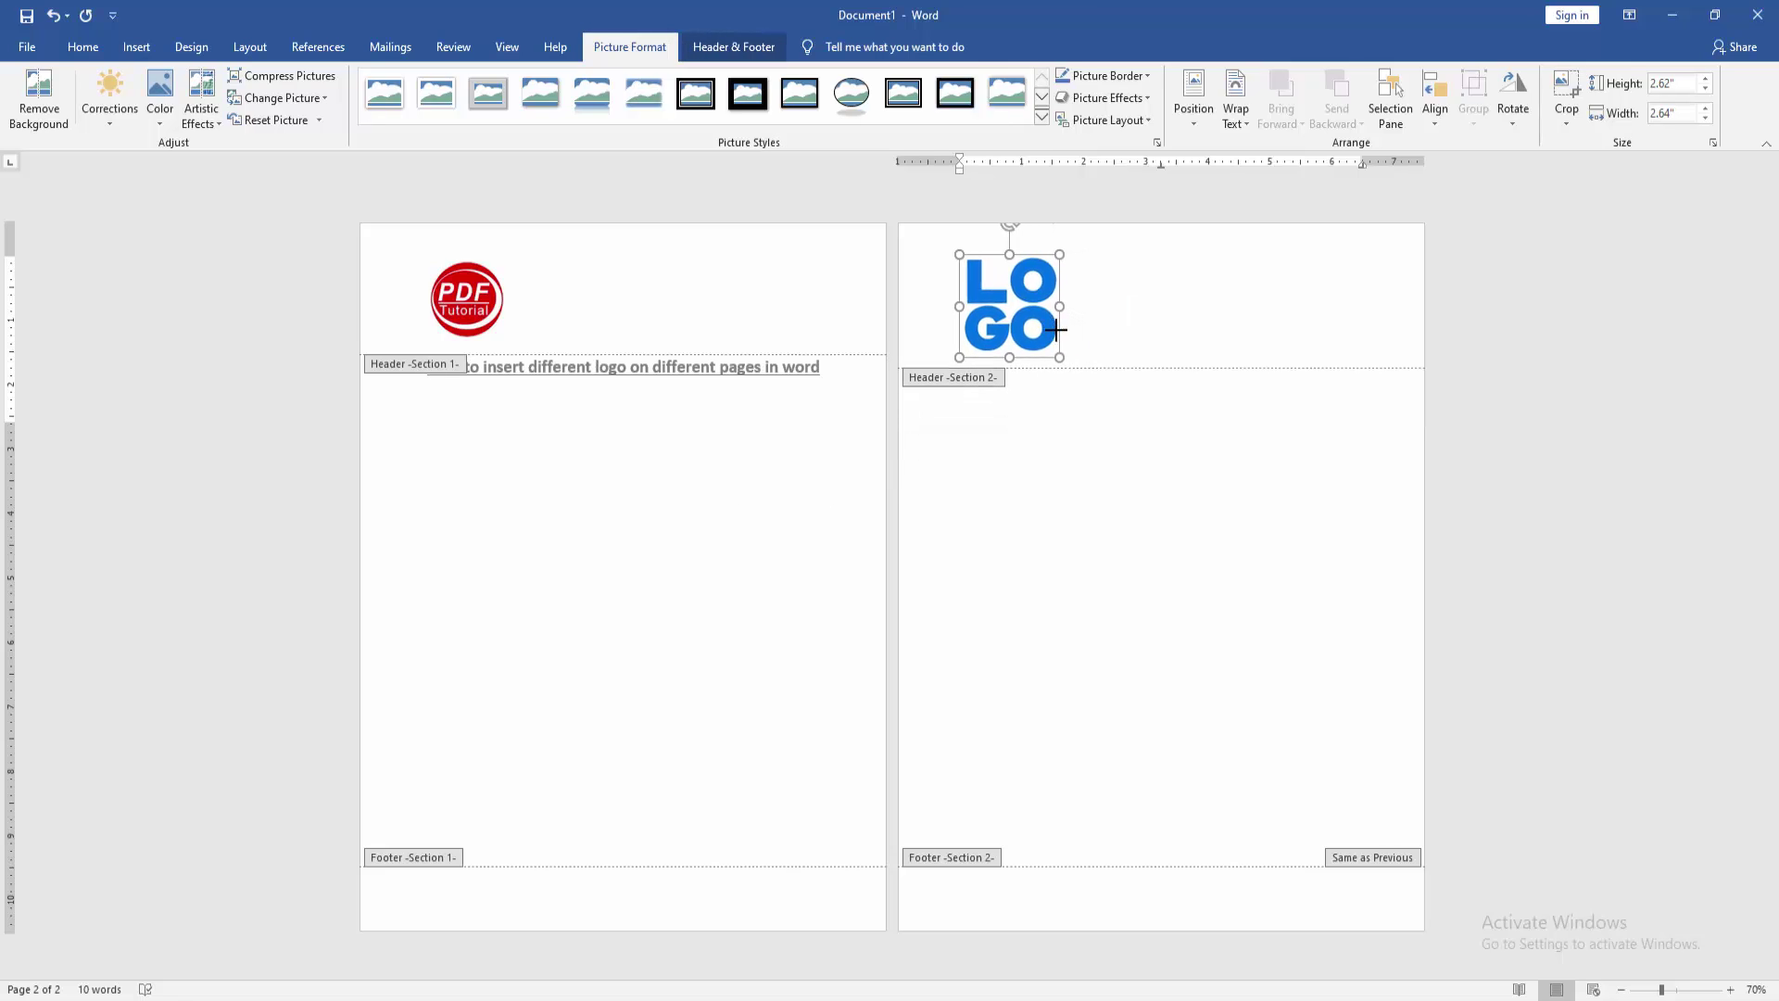
left_click(984, 282)
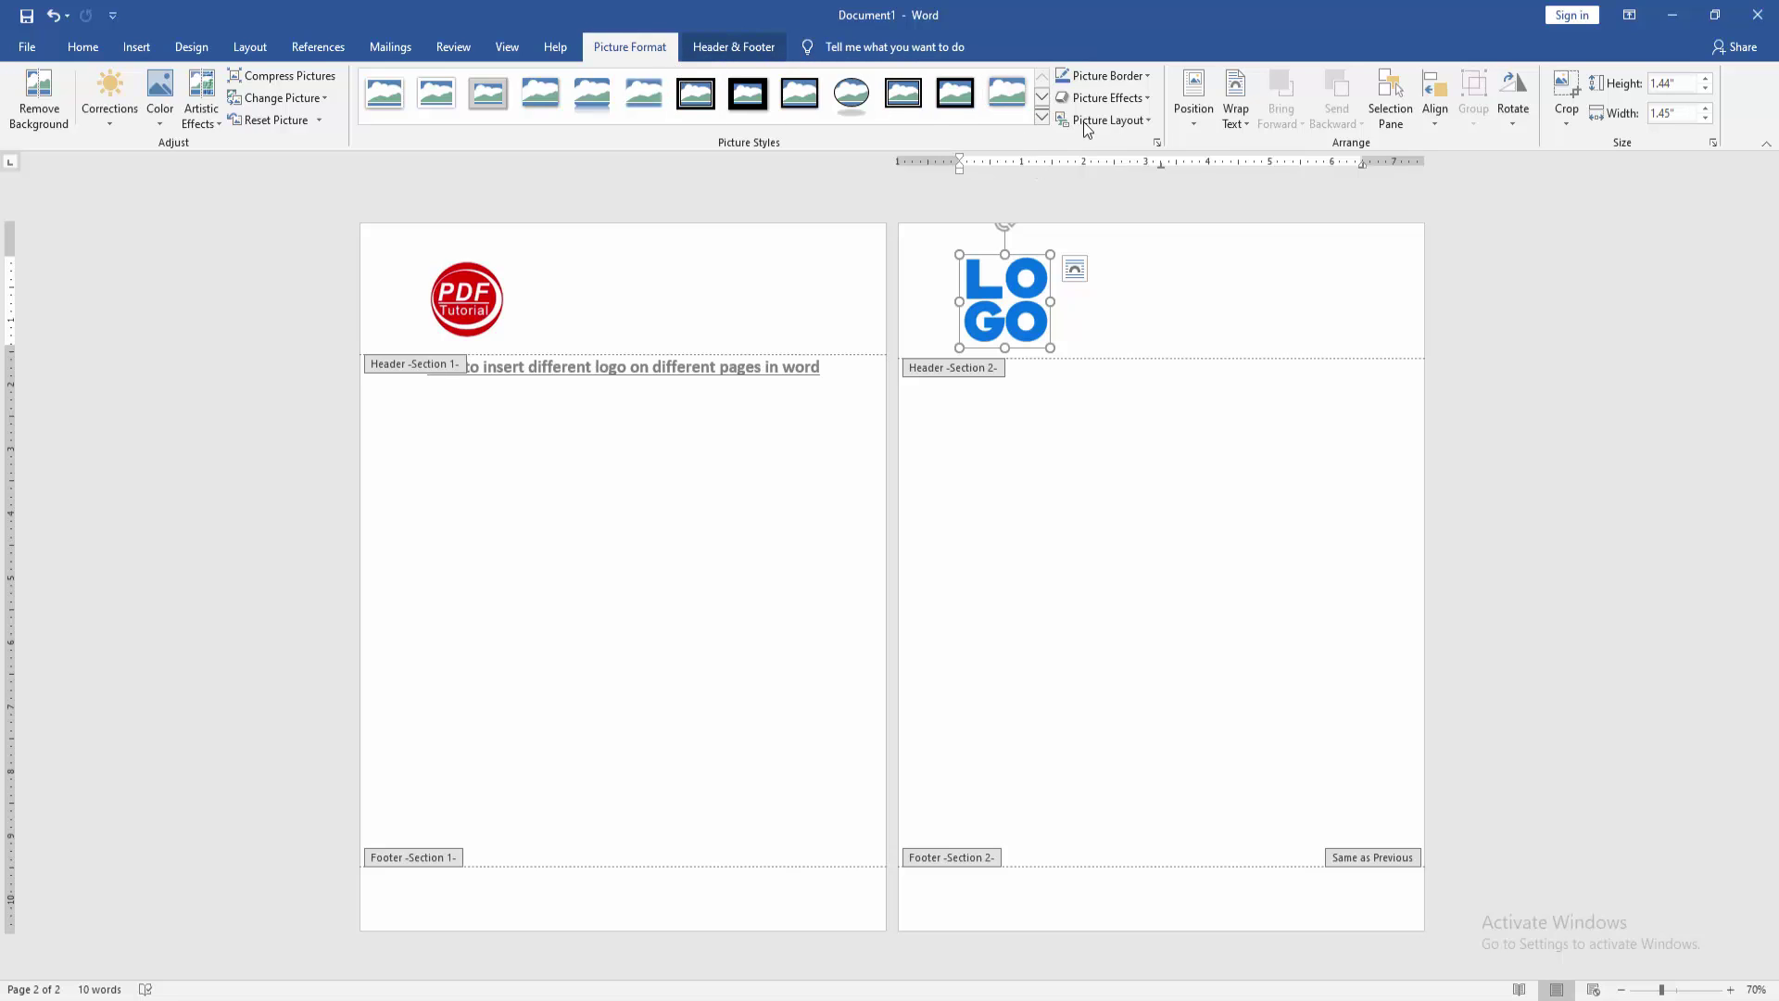
- Set page two's LOGO text wrapping to Behind Text
left_click(1231, 111)
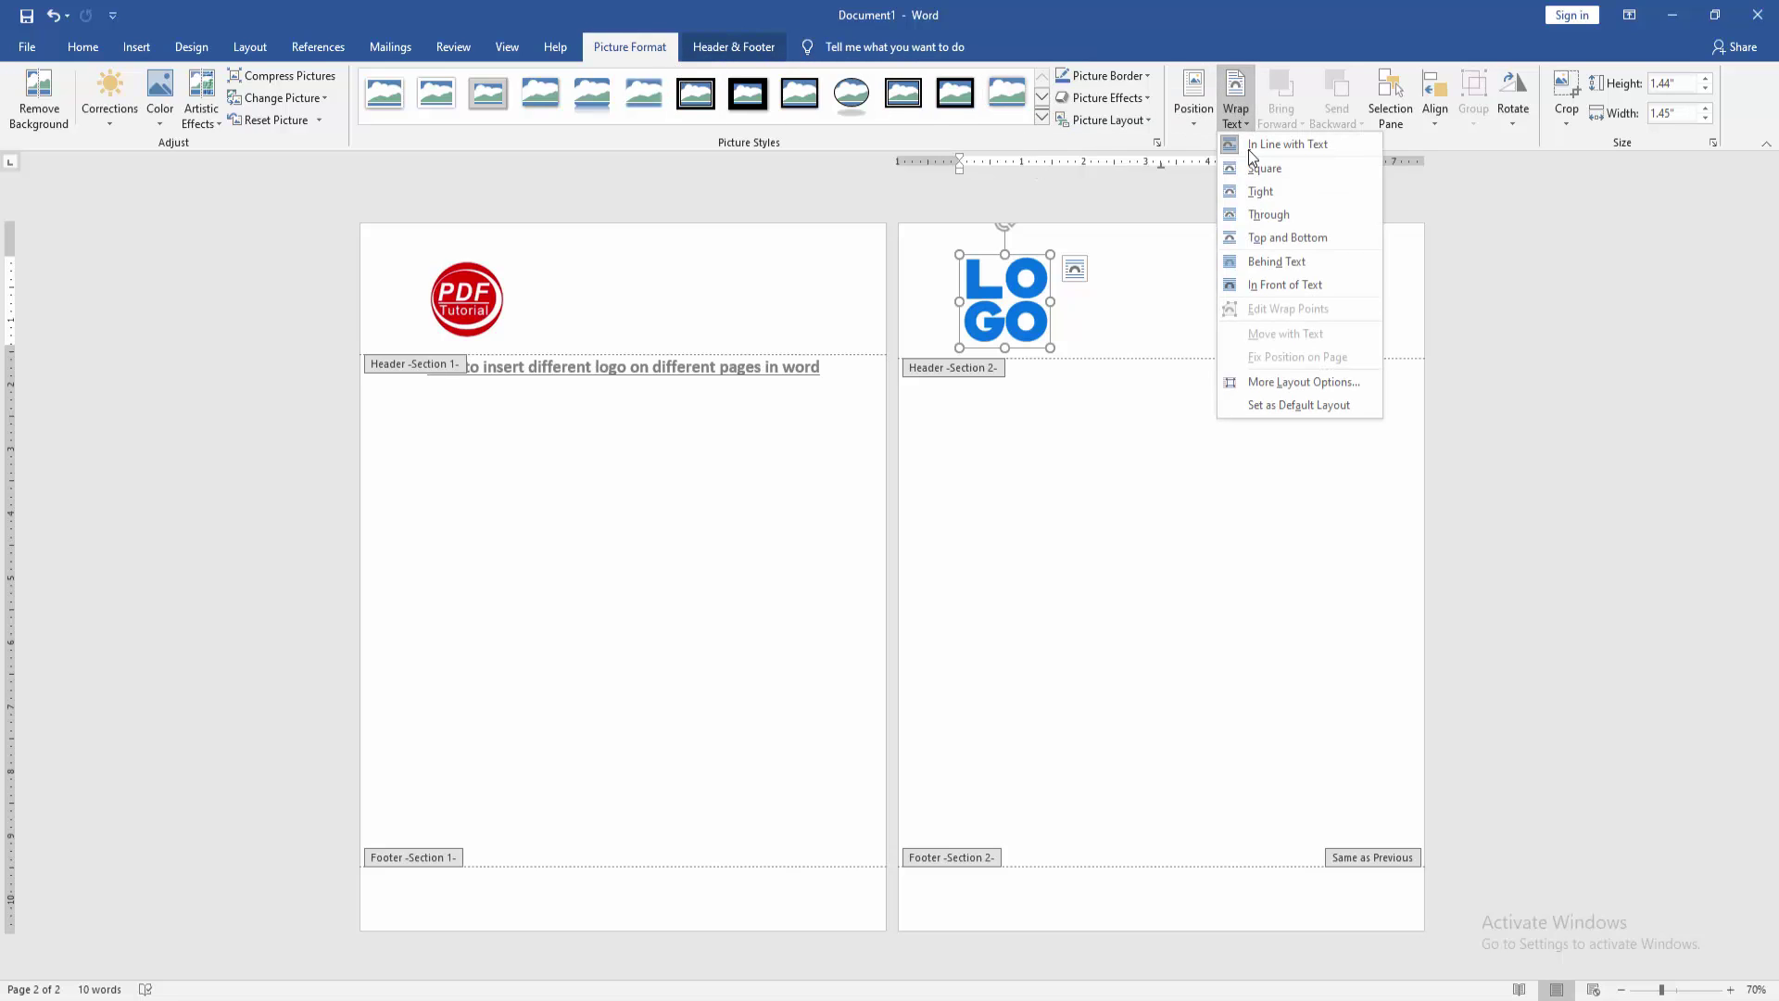
left_click(1285, 270)
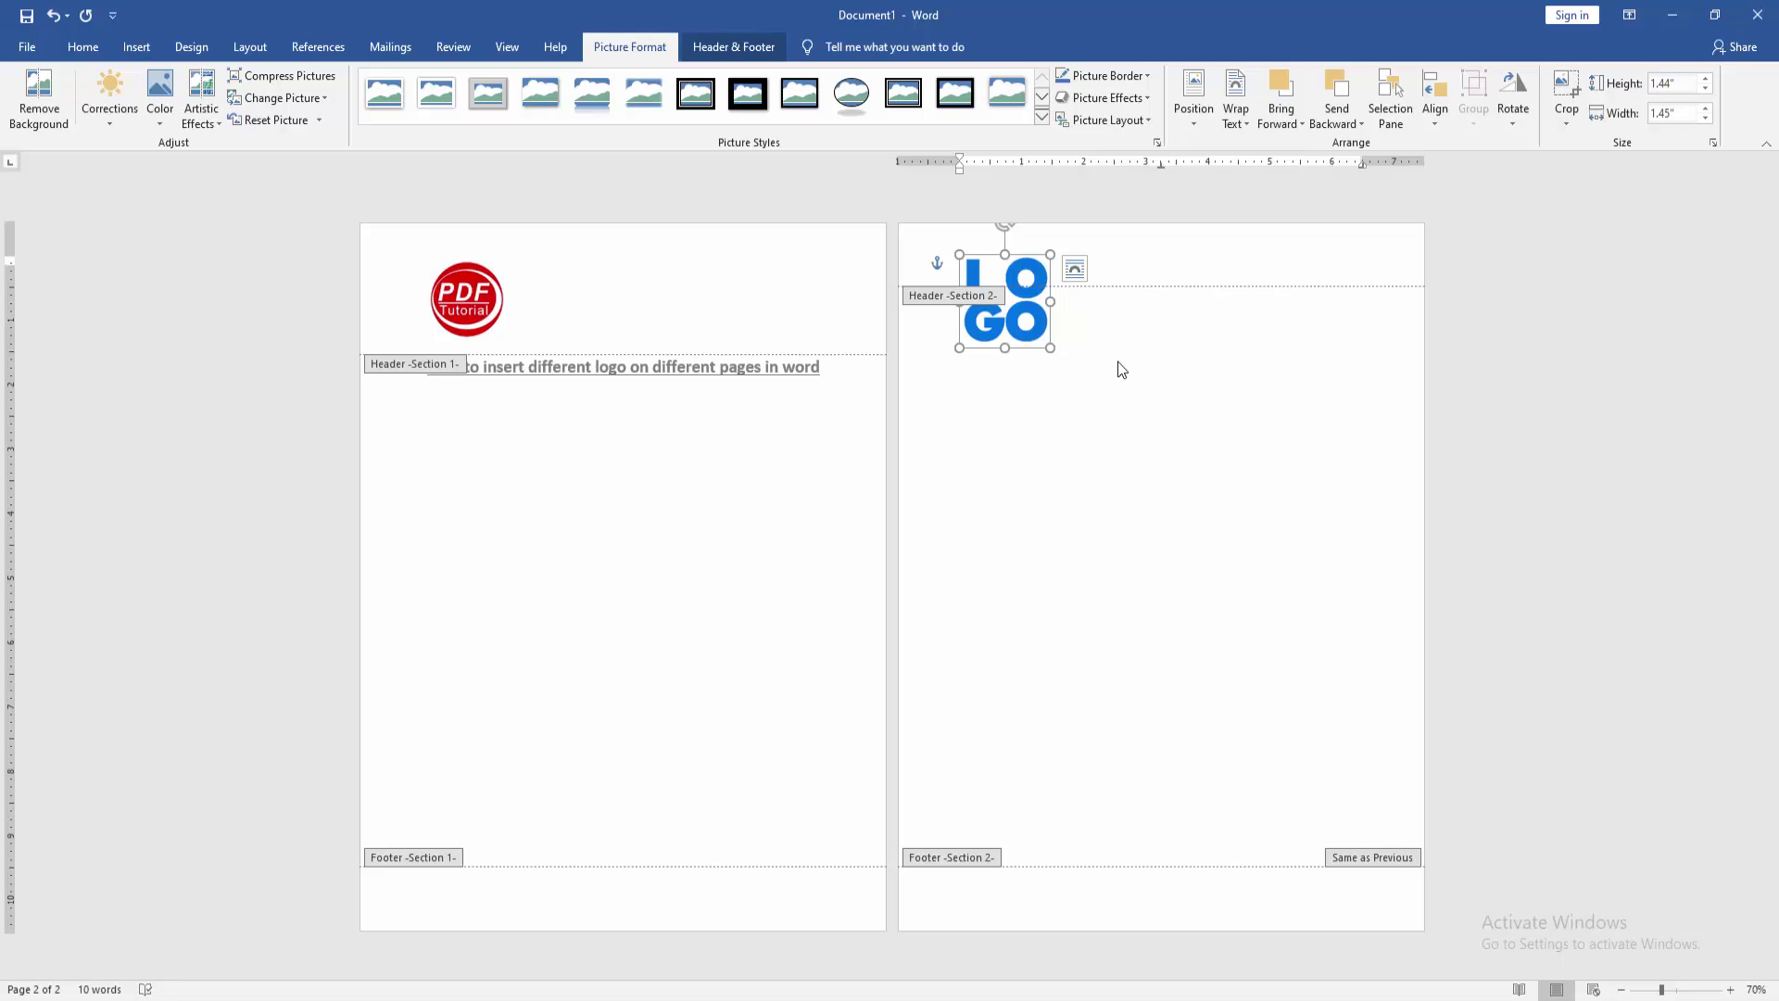
left_click(751, 46)
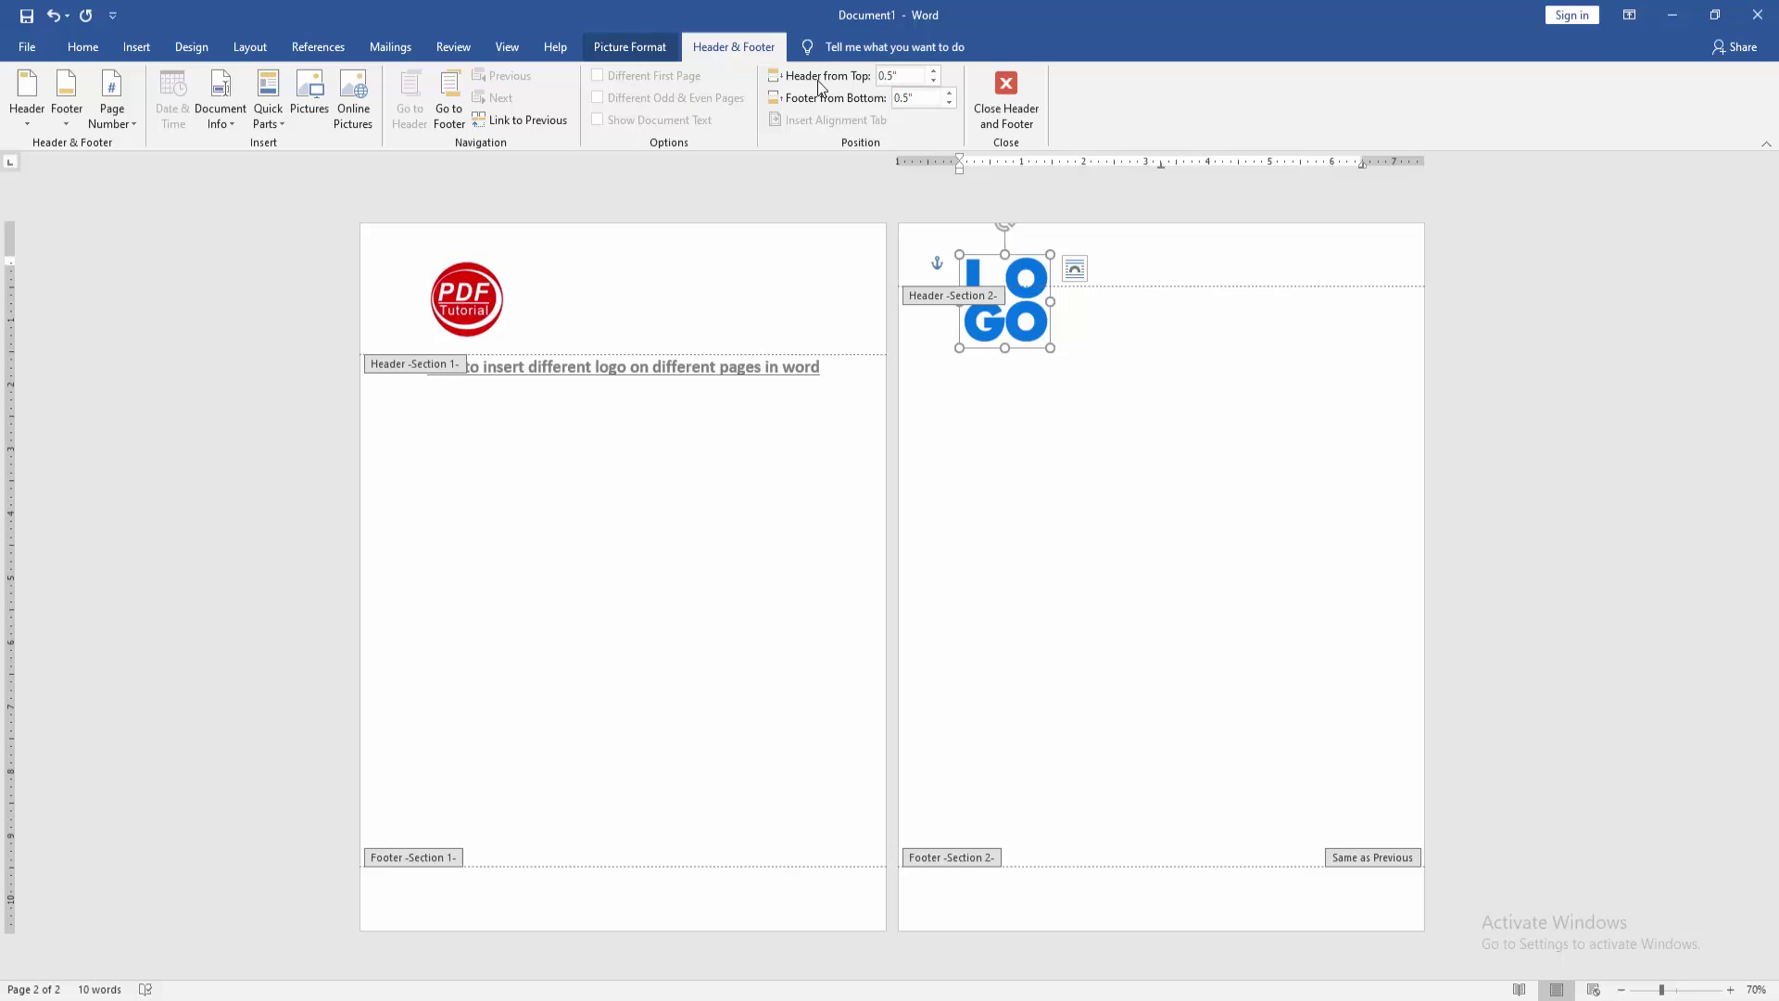
left_click(1006, 118)
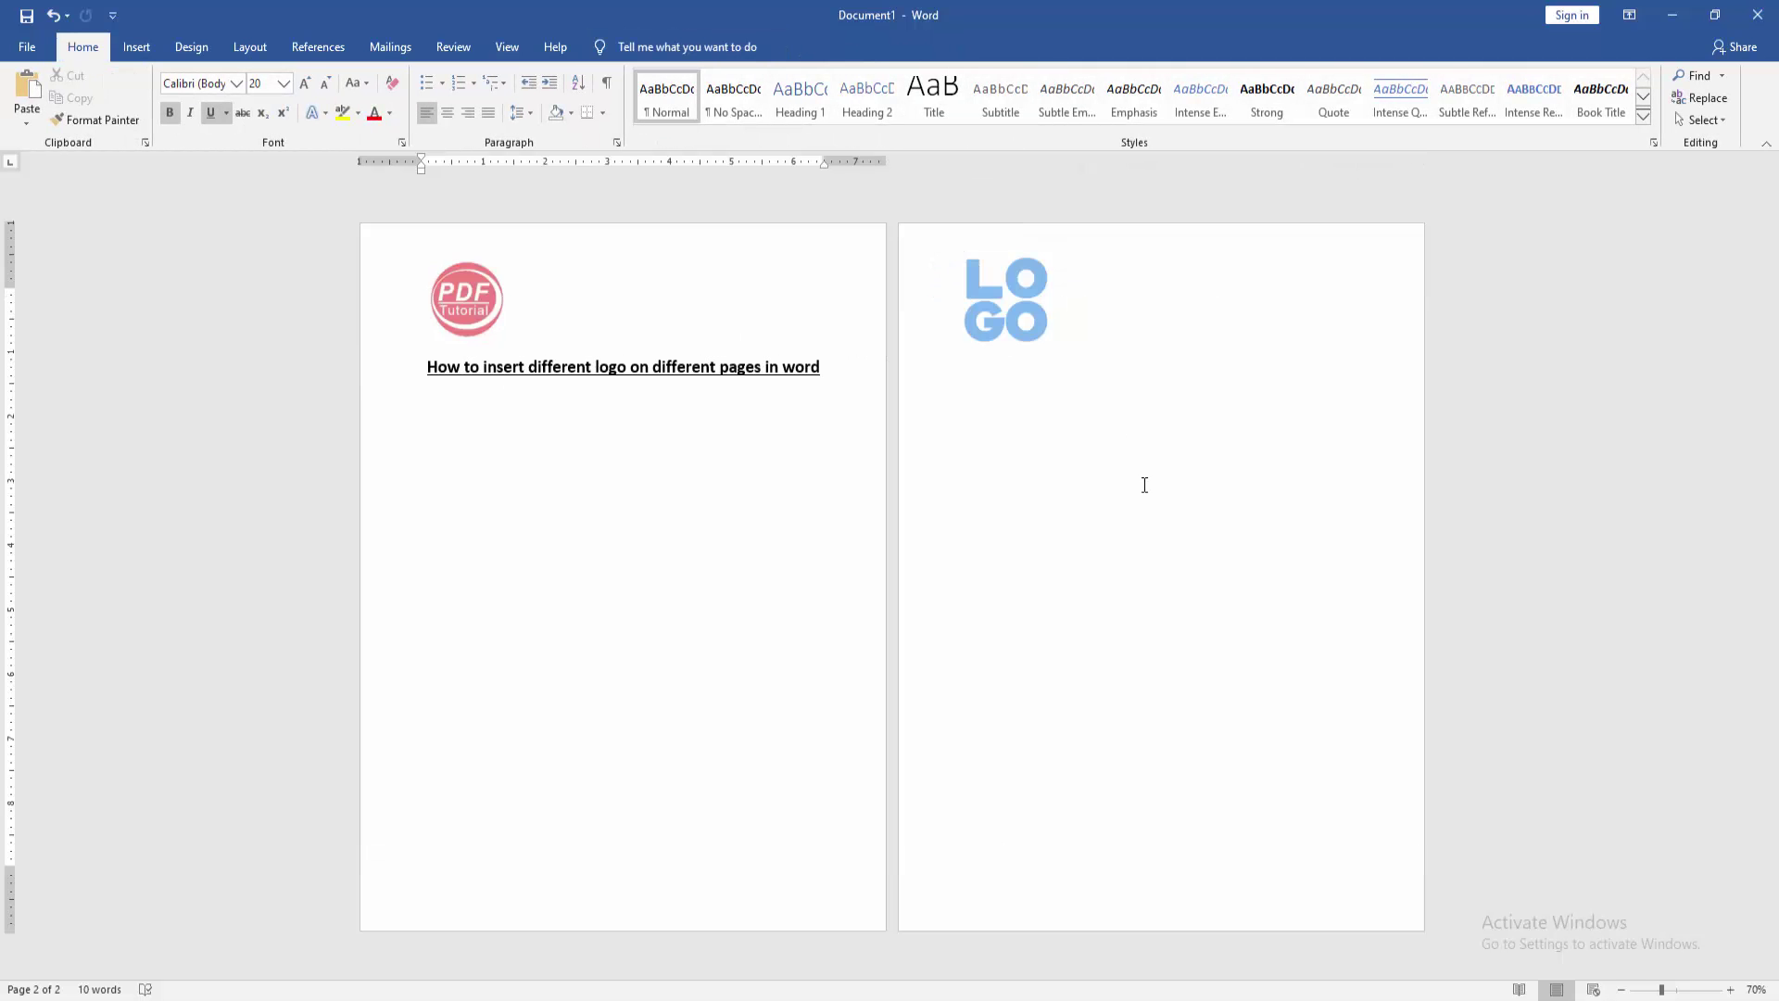